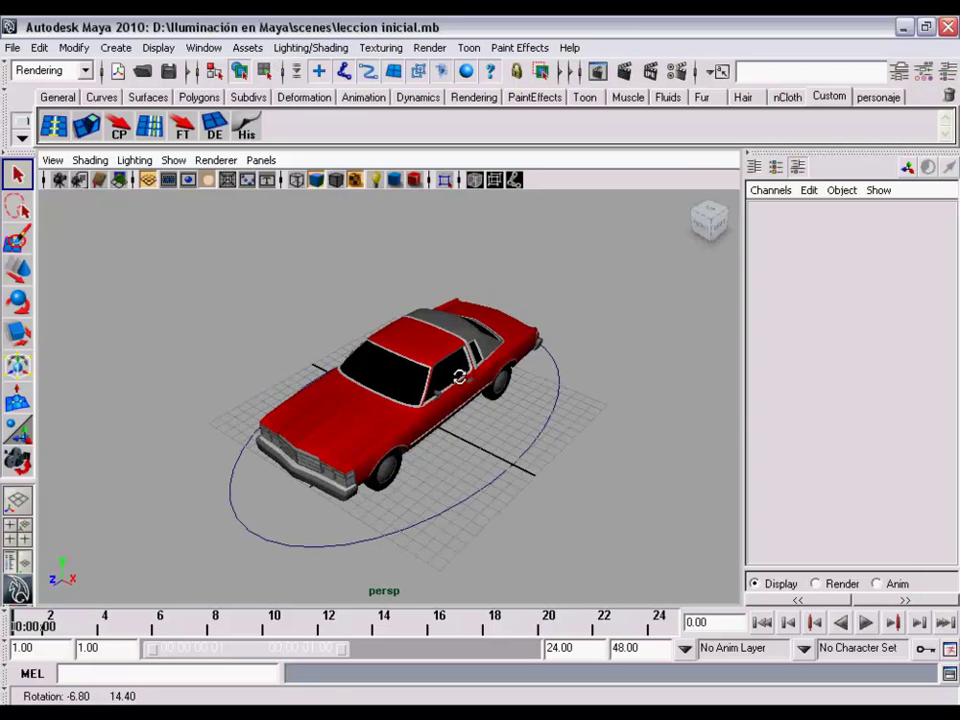
# Frame the car, then add ambientLight1 (white, intensity 1) from Create > Lights
pyautogui.keyDown('alt'); pyautogui.moveTo(450, 363); pyautogui.dragTo(435, 349); pyautogui.keyUp('alt')
pyautogui.keyDown('alt'); pyautogui.moveTo(435, 349); pyautogui.dragTo(463, 373, button='right'); pyautogui.keyUp('alt')
pyautogui.keyDown('alt'); pyautogui.moveTo(463, 373); pyautogui.dragTo(467, 381); pyautogui.keyUp('alt')
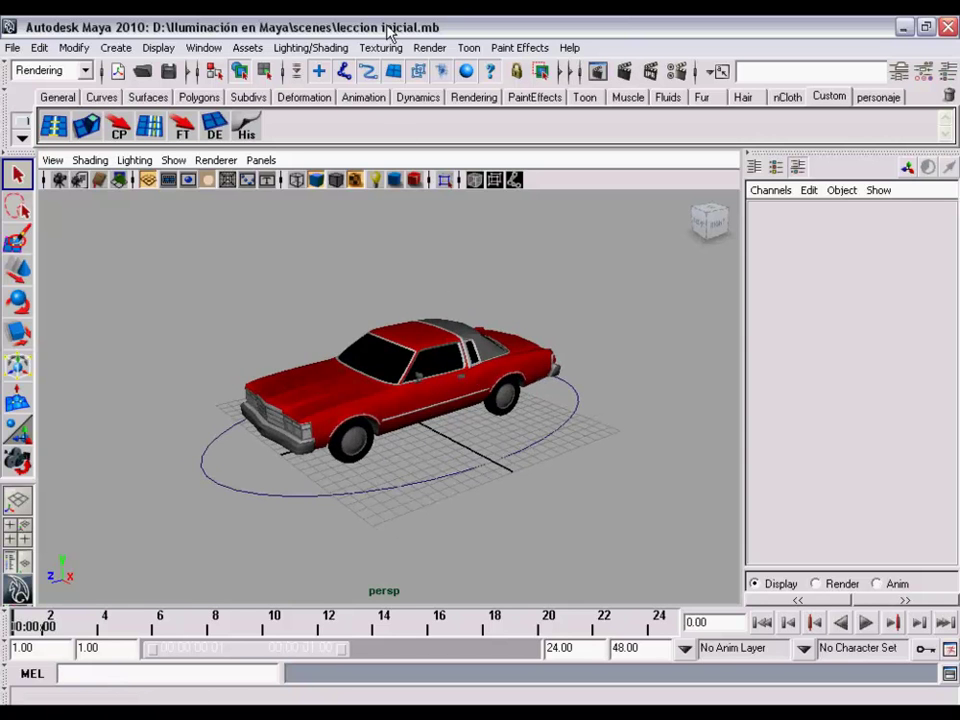
pyautogui.moveTo(404, 320)
pyautogui.keyDown('alt'); pyautogui.mouseDown()
pyautogui.moveTo(461, 281)
pyautogui.moveTo(439, 343)
pyautogui.moveTo(525, 358)
pyautogui.moveTo(484, 454)
pyautogui.moveTo(634, 382)
pyautogui.moveTo(566, 360)
pyautogui.moveTo(658, 351)
pyautogui.moveTo(397, 338)
pyautogui.moveTo(476, 321)
pyautogui.moveTo(426, 346)
pyautogui.mouseUp(); pyautogui.keyUp('alt')
pyautogui.keyDown('alt'); pyautogui.moveTo(426, 346); pyautogui.dragTo(450, 385, button='right'); pyautogui.keyUp('alt')
pyautogui.keyDown('alt'); pyautogui.moveTo(450, 385); pyautogui.dragTo(430, 360); pyautogui.keyUp('alt')
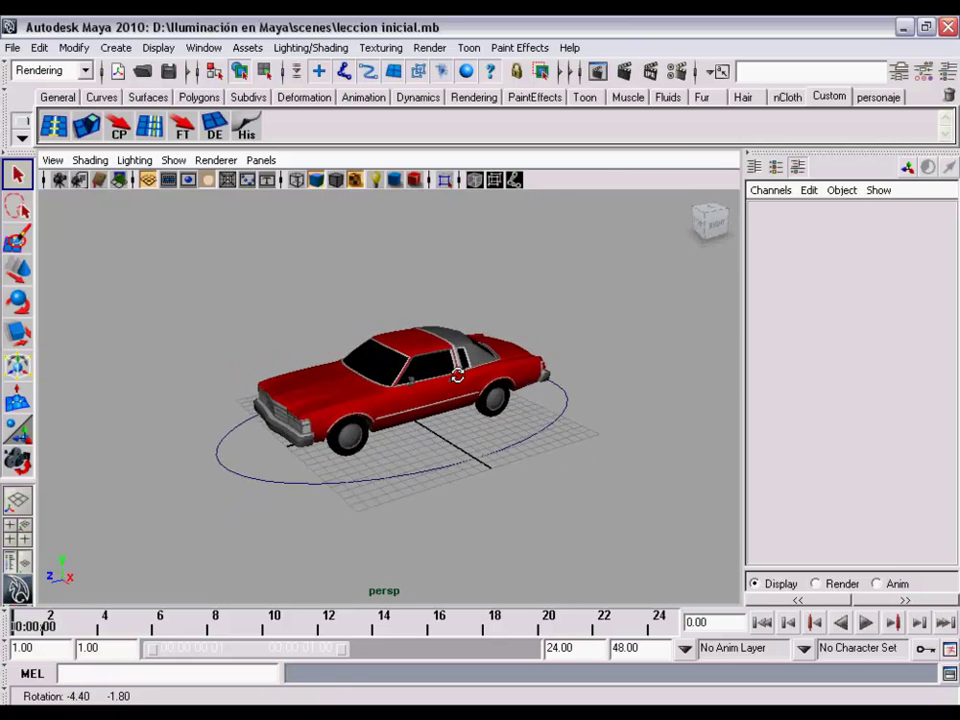
pyautogui.keyDown('alt'); pyautogui.moveTo(430, 360); pyautogui.dragTo(400, 330, button='right'); pyautogui.keyUp('alt')
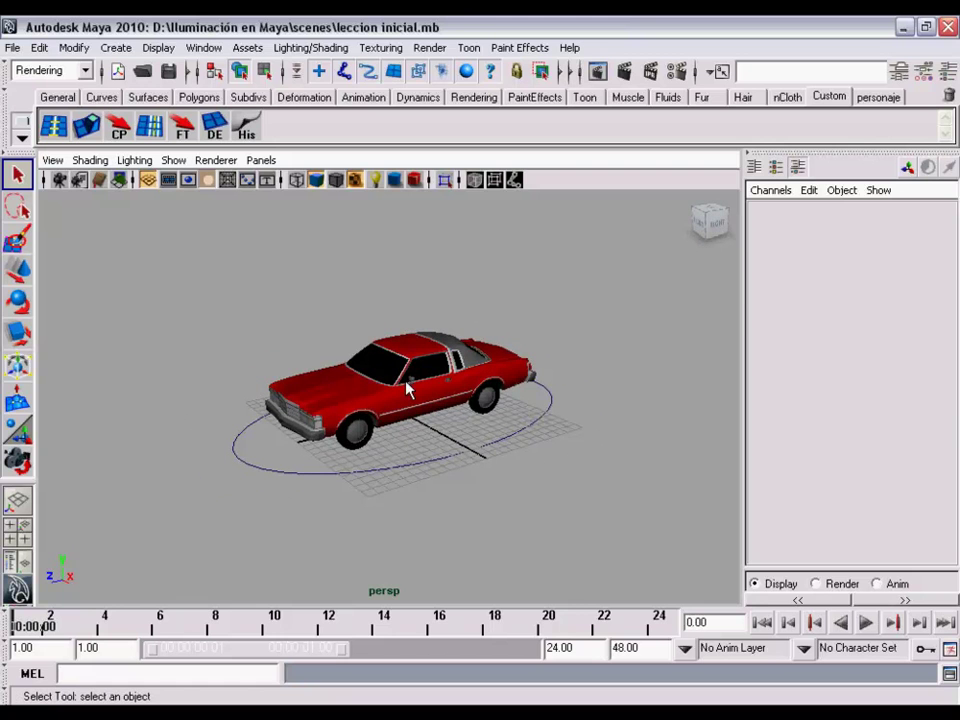
pyautogui.click(116, 49)
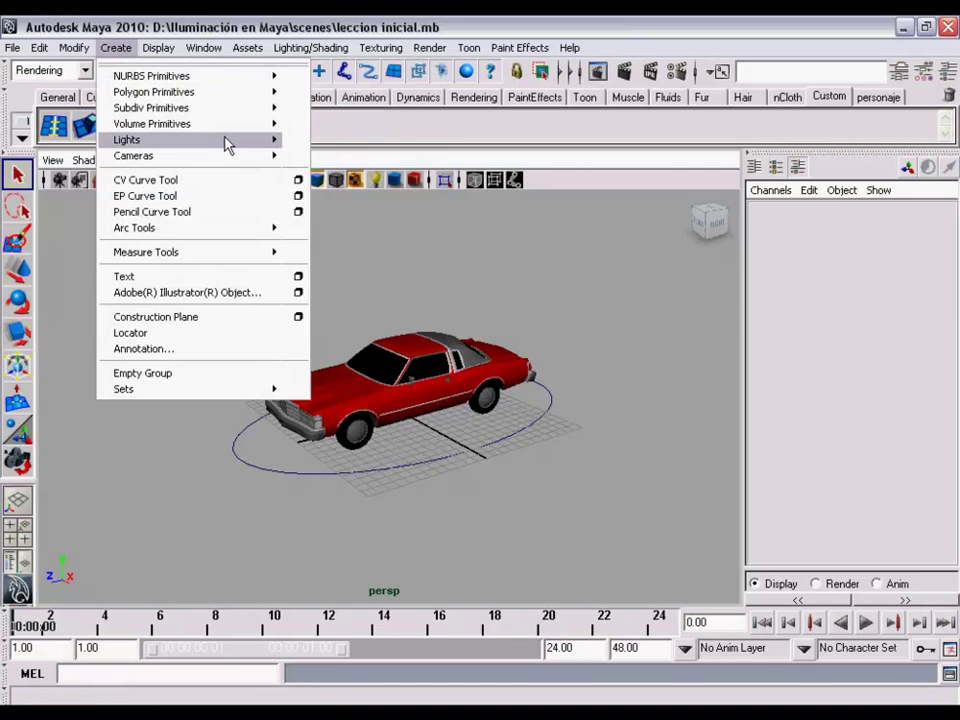
pyautogui.moveTo(190, 140)
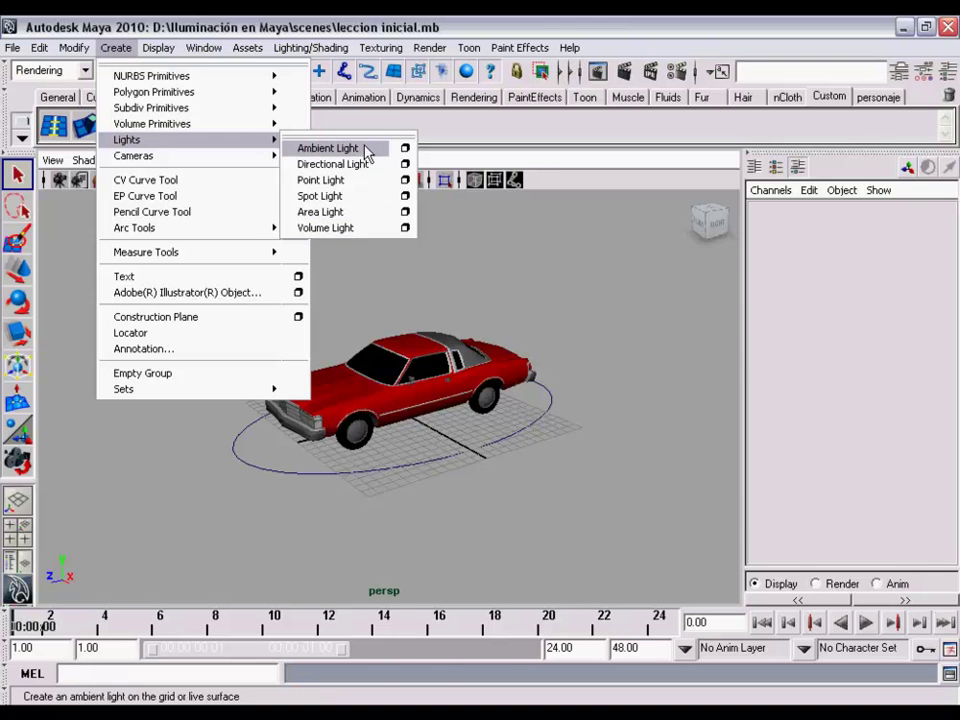
pyautogui.click(330, 148)
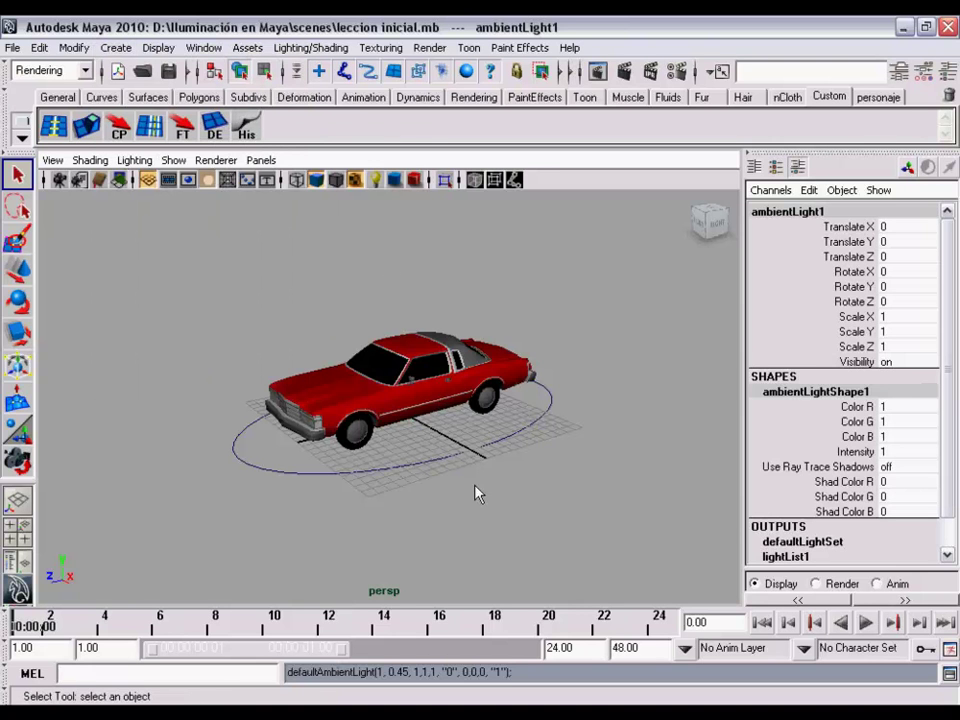
# View the car in wireframe (4) and browse the Create menu
pyautogui.moveTo(433, 450)
pyautogui.keyDown('alt'); pyautogui.mouseDown()
pyautogui.moveTo(450, 439)
pyautogui.moveTo(453, 450)
pyautogui.moveTo(402, 430)
pyautogui.moveTo(429, 399)
pyautogui.moveTo(379, 328)
pyautogui.moveTo(381, 343)
pyautogui.moveTo(426, 377)
pyautogui.moveTo(514, 396)
pyautogui.moveTo(403, 399)
pyautogui.moveTo(439, 371)
pyautogui.moveTo(450, 375)
pyautogui.mouseUp(); pyautogui.keyUp('alt')
pyautogui.press('4')
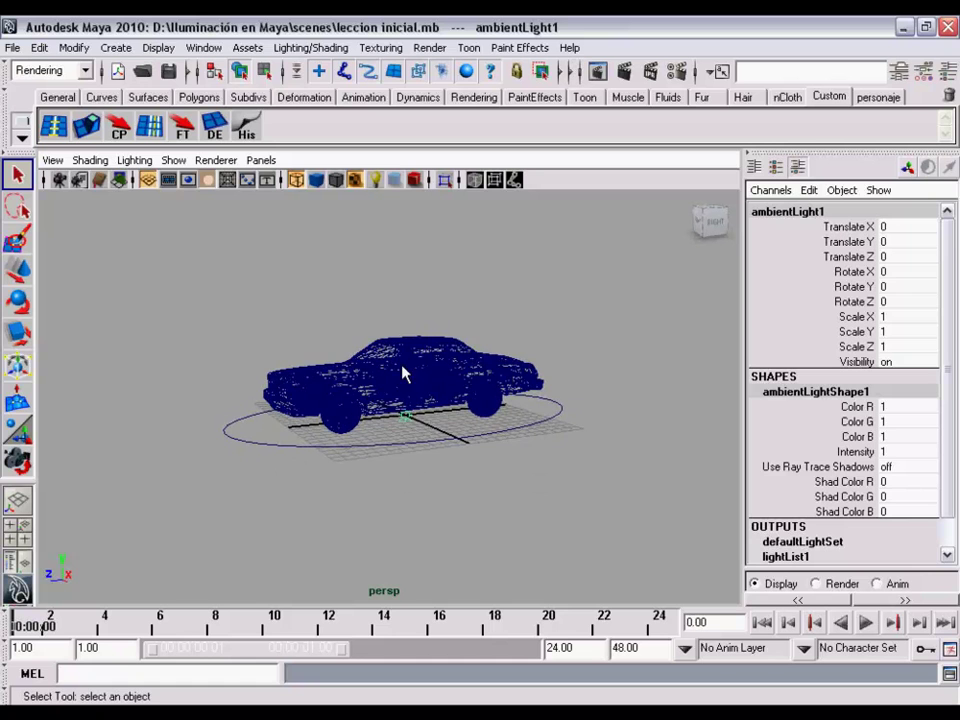
pyautogui.click(115, 47)
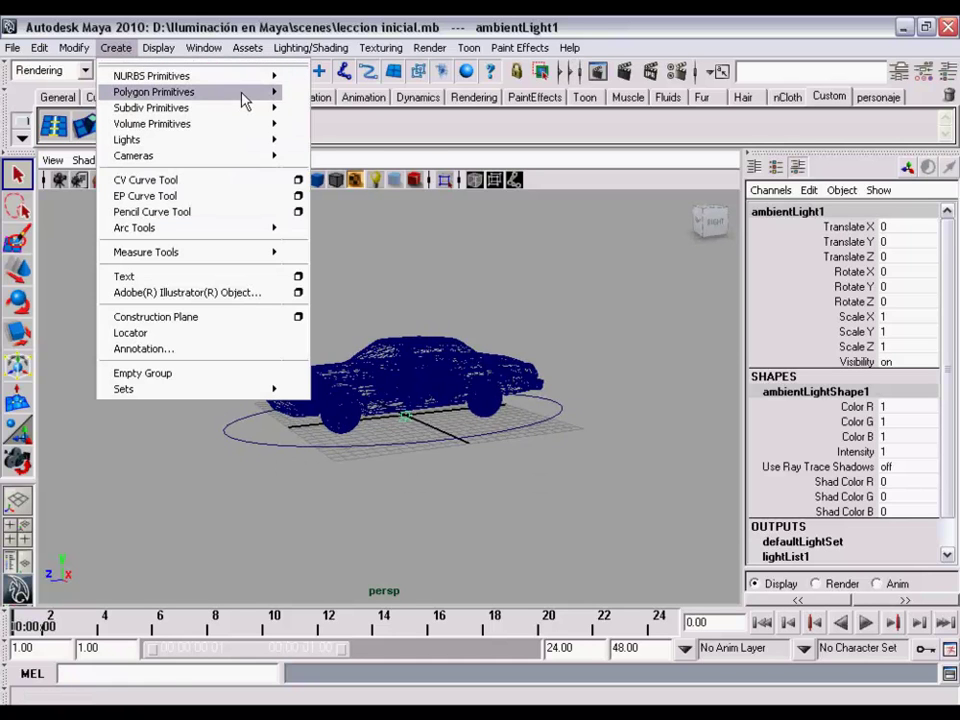
pyautogui.moveTo(154, 91)
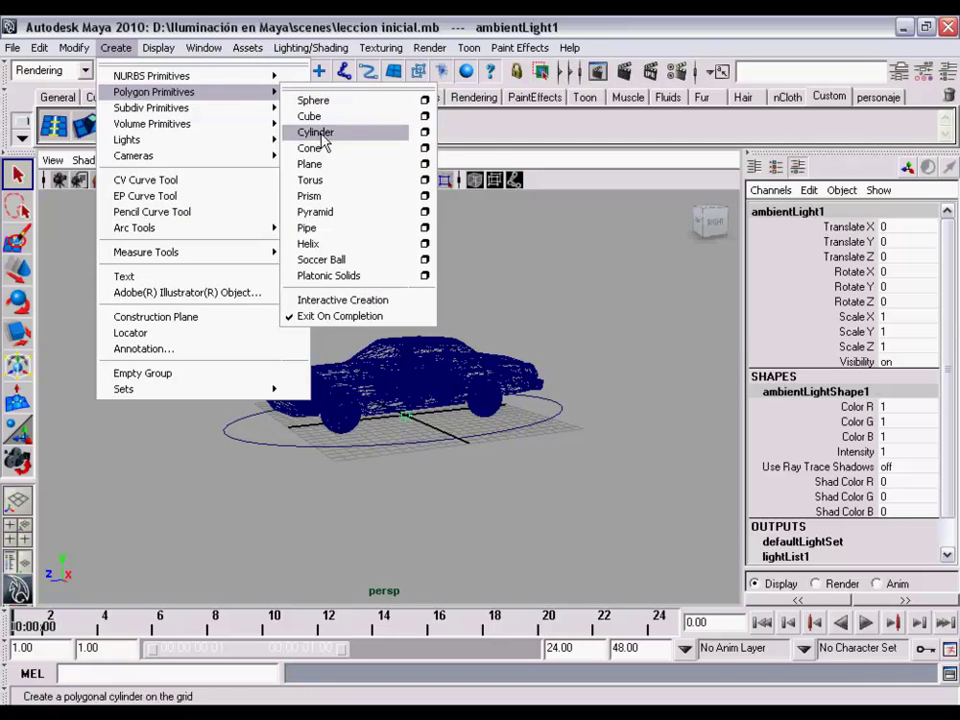
pyautogui.moveTo(430, 375)
pyautogui.keyDown('alt'); pyautogui.mouseDown()
pyautogui.moveTo(440, 408)
pyautogui.moveTo(396, 375)
pyautogui.moveTo(477, 394)
pyautogui.mouseUp(); pyautogui.keyUp('alt')
# Switch to the Move tool and return the viewport to smooth shading (5)
pyautogui.press('w')
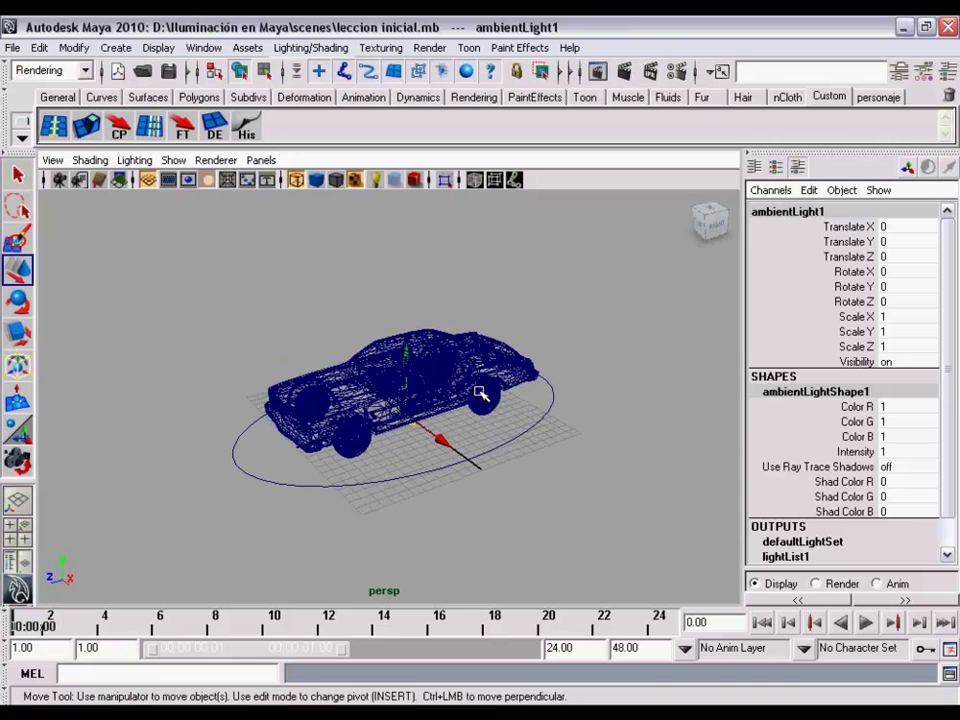
pyautogui.press('5')
pyautogui.moveTo(437, 397)
pyautogui.keyDown('alt'); pyautogui.mouseDown()
pyautogui.moveTo(392, 413)
pyautogui.moveTo(452, 398)
pyautogui.moveTo(456, 387)
pyautogui.mouseUp(); pyautogui.keyUp('alt')
pyautogui.keyDown('alt'); pyautogui.moveTo(456, 387); pyautogui.dragTo(458, 384, button='right'); pyautogui.keyUp('alt')
pyautogui.keyDown('alt'); pyautogui.moveTo(458, 384); pyautogui.dragTo(460, 377); pyautogui.keyUp('alt')
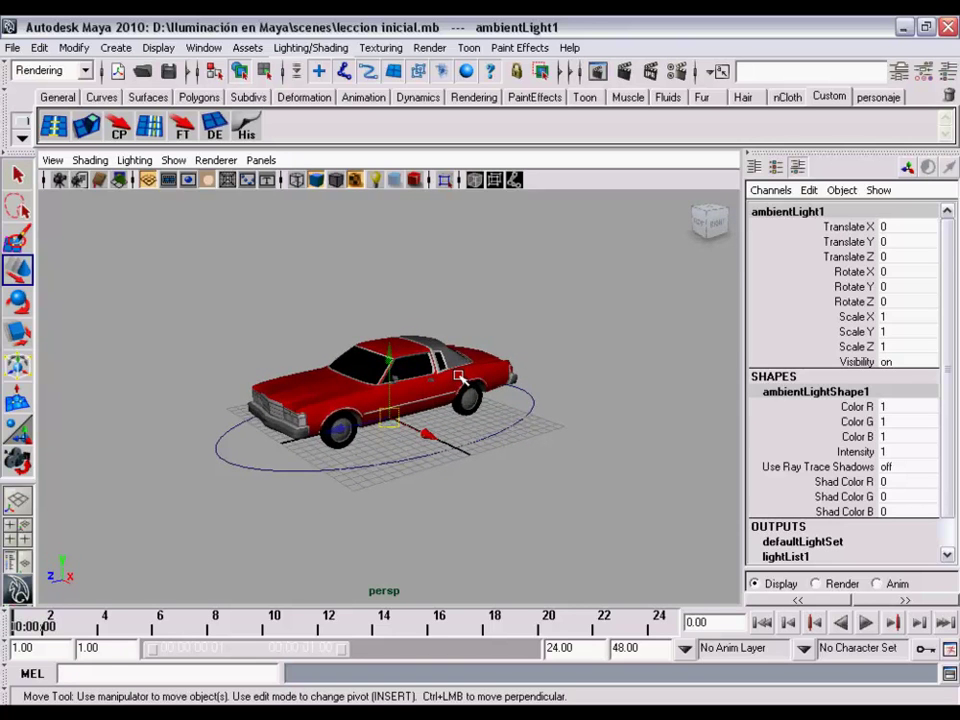
# Light the viewport with all scene lights (7) and raise ambientLight1 to Translate Y about 10.076
pyautogui.press('7')
pyautogui.moveTo(315, 315)
pyautogui.keyDown('alt'); pyautogui.mouseDown()
pyautogui.moveTo(381, 313)
pyautogui.moveTo(422, 419)
pyautogui.mouseUp(); pyautogui.keyUp('alt')
pyautogui.moveTo(391, 356)
pyautogui.mouseDown()
pyautogui.moveTo(390, 246)
pyautogui.moveTo(392, 274)
pyautogui.moveTo(392, 259)
pyautogui.mouseUp()
pyautogui.keyDown('alt'); pyautogui.moveTo(392, 259); pyautogui.dragTo(455, 360, button='right'); pyautogui.keyUp('alt')
pyautogui.moveTo(455, 360)
pyautogui.keyDown('alt'); pyautogui.mouseDown()
pyautogui.moveTo(431, 364)
pyautogui.moveTo(388, 274)
pyautogui.mouseUp(); pyautogui.keyUp('alt')
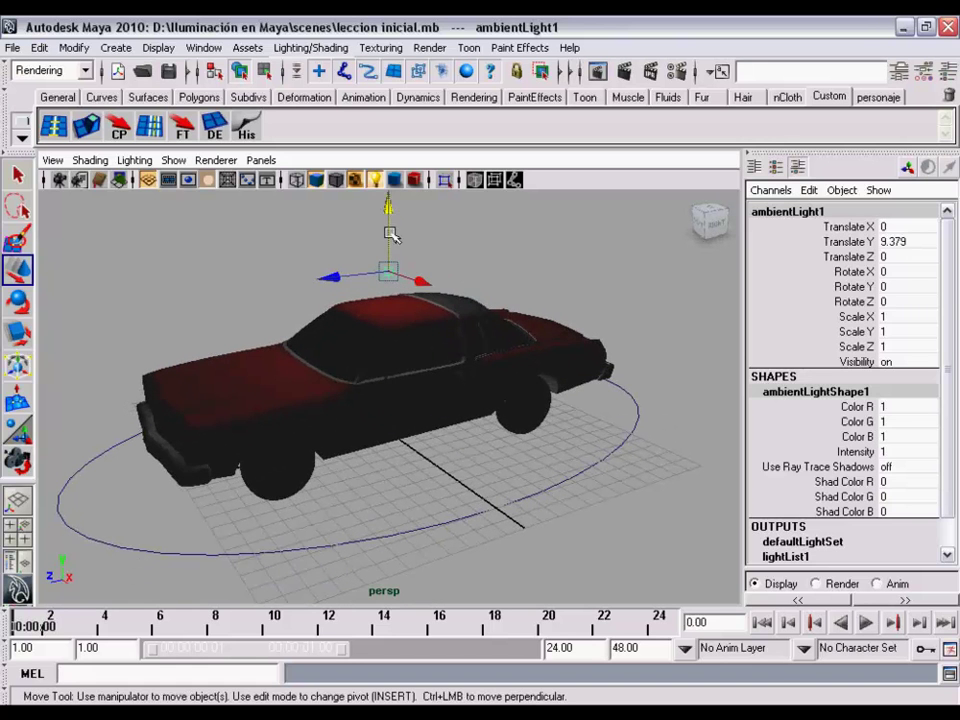
pyautogui.moveTo(388, 204)
pyautogui.mouseDown()
pyautogui.moveTo(393, 245)
pyautogui.moveTo(392, 193)
pyautogui.moveTo(392, 289)
pyautogui.moveTo(397, 194)
pyautogui.mouseUp()
# Orbit and zoom around the car to inspect it under the raised ambient light
pyautogui.keyDown('alt'); pyautogui.moveTo(503, 360); pyautogui.dragTo(430, 330, button='right'); pyautogui.keyUp('alt')
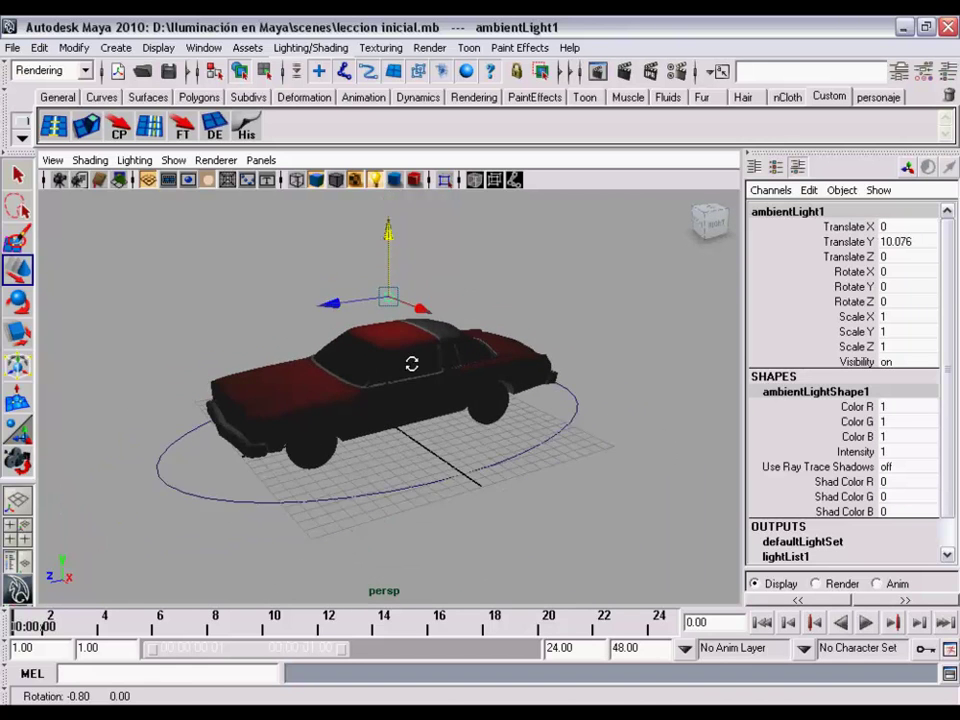
pyautogui.keyDown('alt'); pyautogui.moveTo(430, 330); pyautogui.dragTo(428, 360); pyautogui.keyUp('alt')
pyautogui.keyDown('alt'); pyautogui.moveTo(428, 360); pyautogui.dragTo(430, 362, button='right'); pyautogui.keyUp('alt')
pyautogui.keyDown('alt'); pyautogui.moveTo(430, 362); pyautogui.dragTo(437, 364, button='middle'); pyautogui.keyUp('alt')
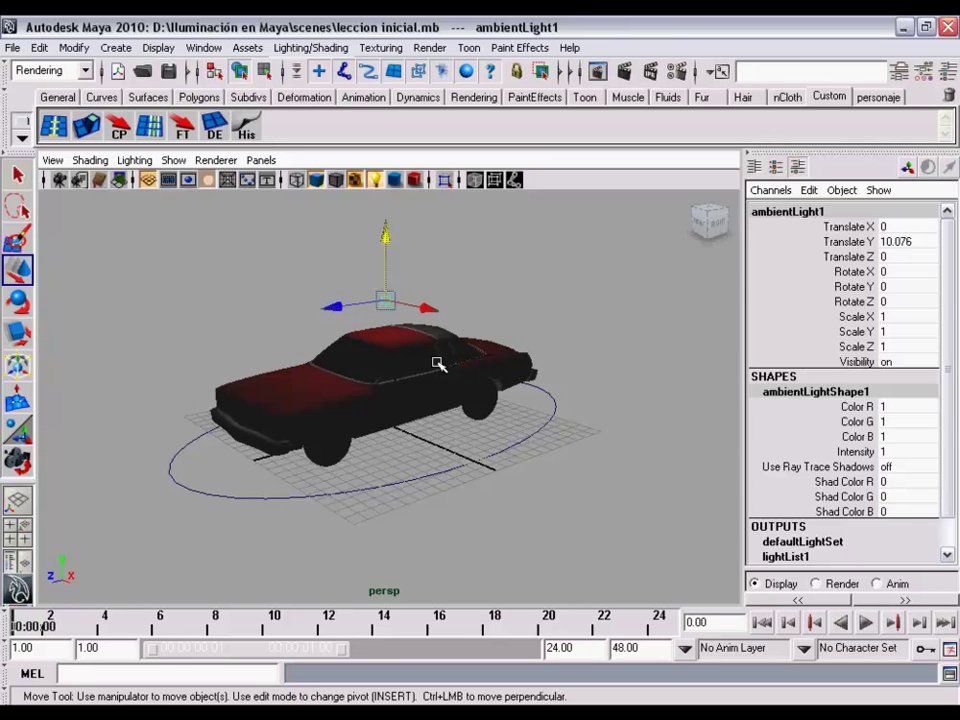
pyautogui.moveTo(443, 384)
pyautogui.keyDown('alt'); pyautogui.mouseDown()
pyautogui.moveTo(426, 379)
pyautogui.moveTo(440, 380)
pyautogui.mouseUp(); pyautogui.keyUp('alt')
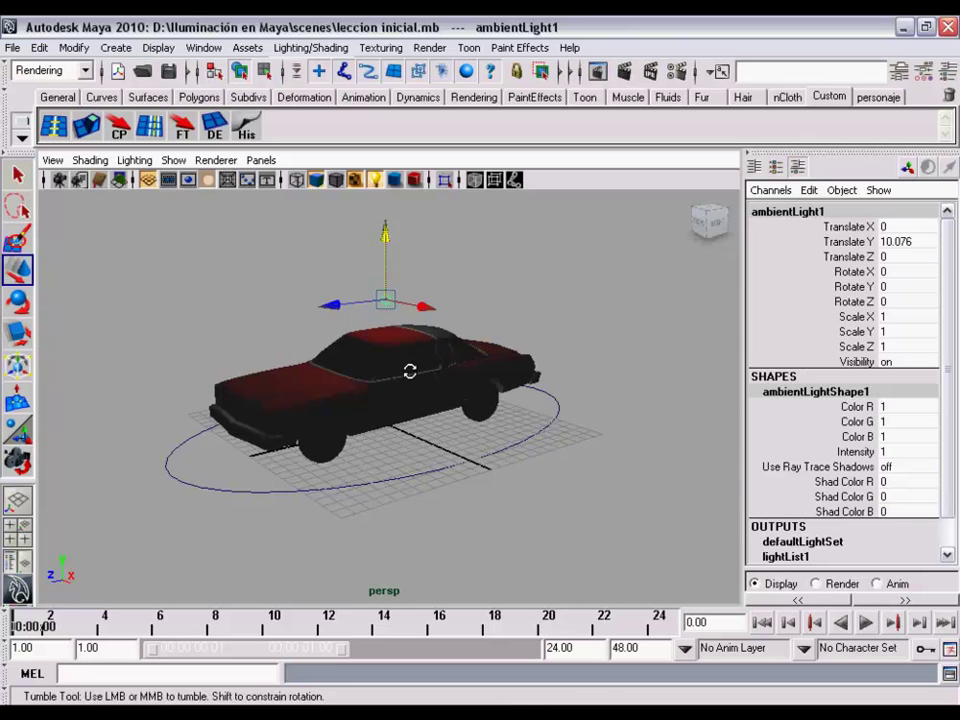
pyautogui.keyDown('alt'); pyautogui.moveTo(407, 371); pyautogui.dragTo(432, 373); pyautogui.keyUp('alt')
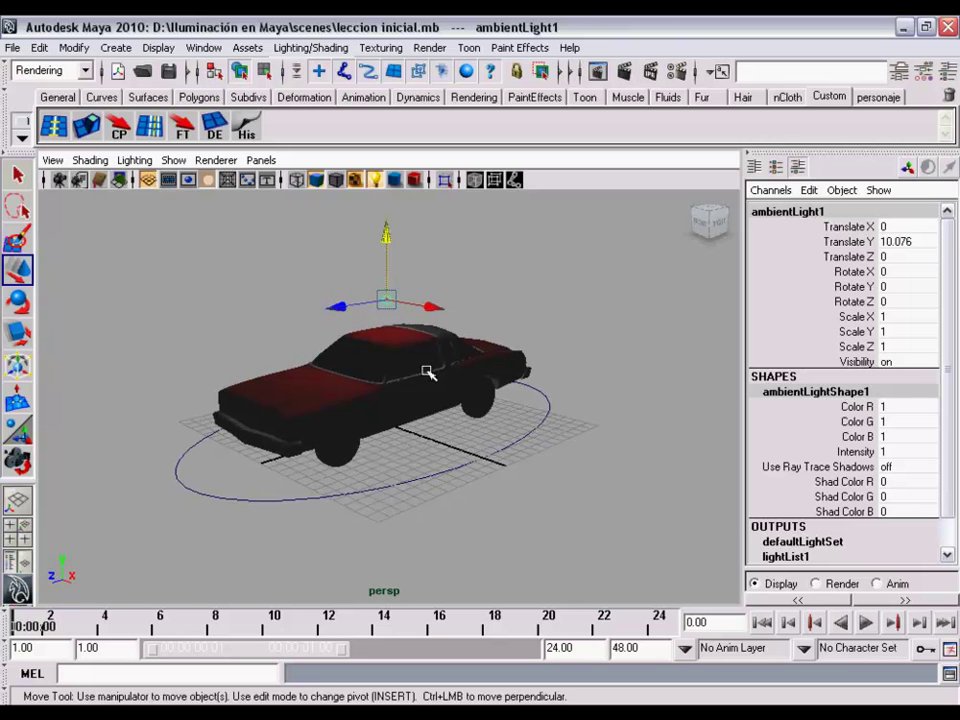
pyautogui.moveTo(426, 354)
pyautogui.keyDown('alt'); pyautogui.mouseDown()
pyautogui.moveTo(454, 349)
pyautogui.moveTo(444, 366)
pyautogui.moveTo(424, 338)
pyautogui.moveTo(439, 362)
pyautogui.moveTo(418, 364)
pyautogui.mouseUp(); pyautogui.keyUp('alt')
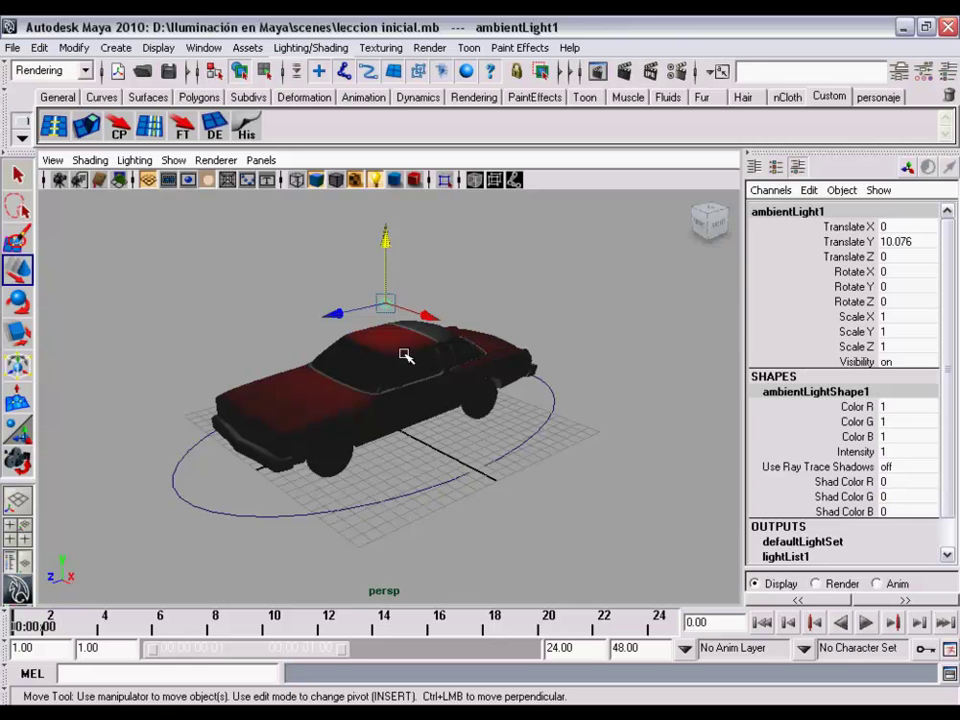
pyautogui.moveTo(403, 354)
pyautogui.keyDown('alt'); pyautogui.mouseDown()
pyautogui.moveTo(516, 324)
pyautogui.moveTo(572, 360)
pyautogui.moveTo(371, 371)
pyautogui.moveTo(399, 371)
pyautogui.moveTo(401, 345)
pyautogui.moveTo(349, 339)
pyautogui.moveTo(377, 328)
pyautogui.moveTo(343, 339)
pyautogui.moveTo(369, 332)
pyautogui.moveTo(362, 374)
pyautogui.moveTo(422, 379)
pyautogui.moveTo(401, 354)
pyautogui.moveTo(404, 362)
pyautogui.mouseUp(); pyautogui.keyUp('alt')
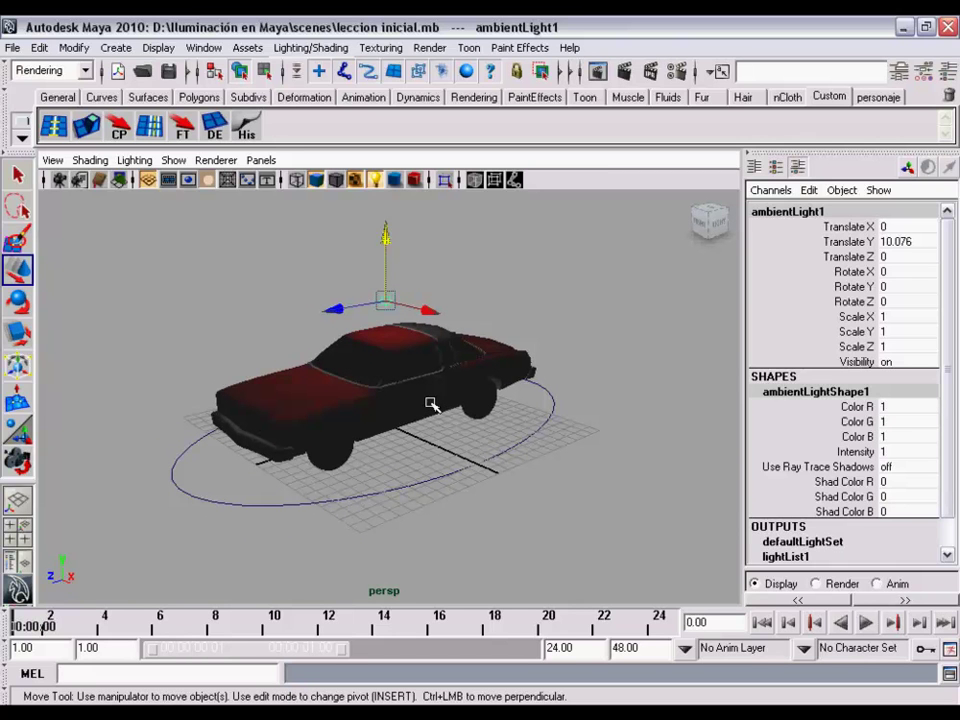
pyautogui.keyDown('alt'); pyautogui.moveTo(422, 339); pyautogui.dragTo(426, 334); pyautogui.keyUp('alt')
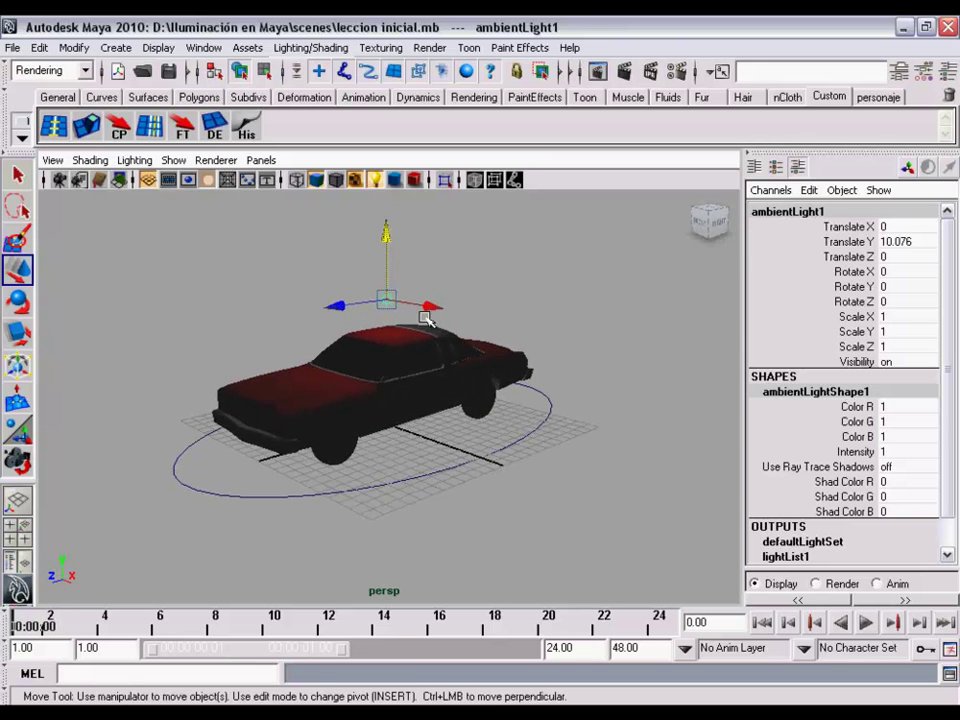
pyautogui.keyDown('alt'); pyautogui.moveTo(424, 317); pyautogui.dragTo(420, 321); pyautogui.keyUp('alt')
pyautogui.keyDown('alt'); pyautogui.moveTo(420, 321); pyautogui.dragTo(424, 321, button='right'); pyautogui.keyUp('alt')
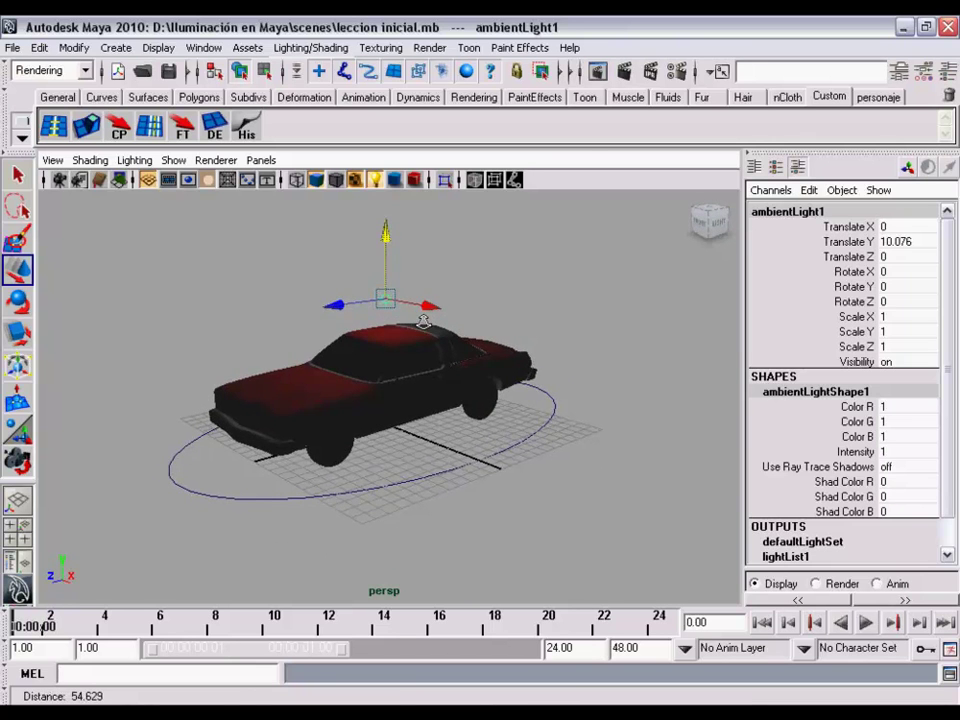
# Render a Maya Software test frame, compare it with the viewport, then minimize Render View
pyautogui.click(624, 71)
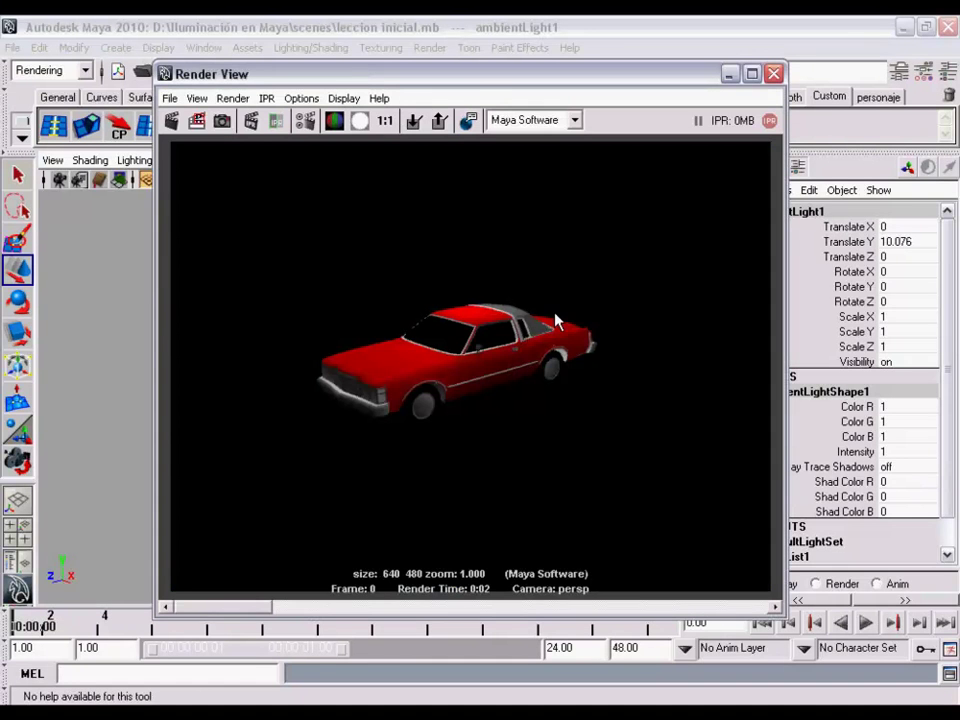
pyautogui.moveTo(470, 85)
pyautogui.mouseDown()
pyautogui.moveTo(720, 144)
pyautogui.moveTo(955, 242)
pyautogui.moveTo(877, 229)
pyautogui.mouseUp()
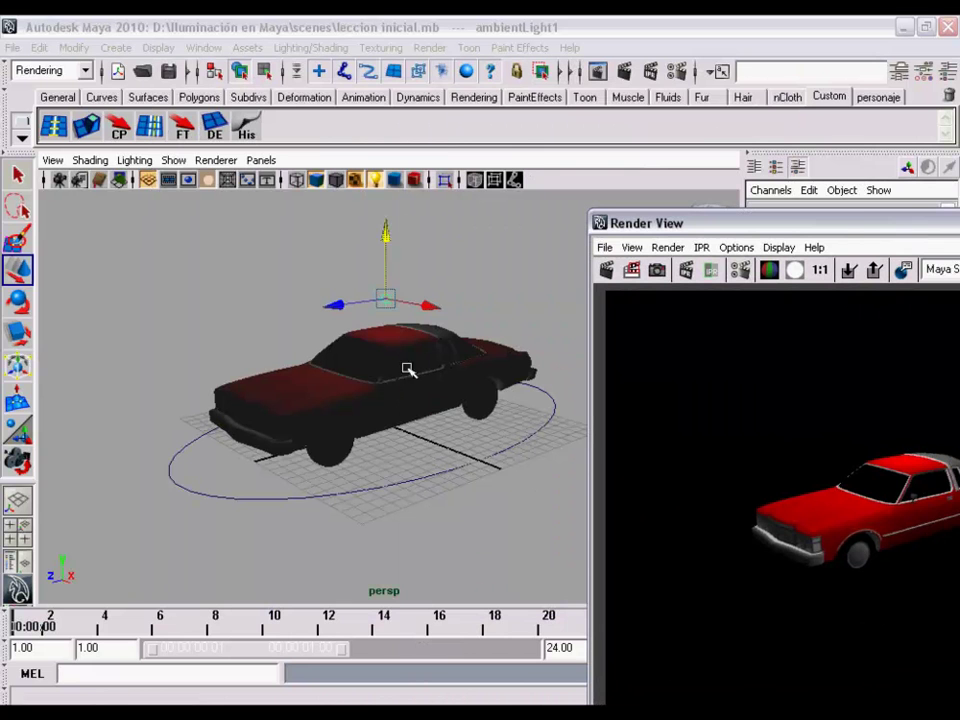
pyautogui.moveTo(692, 223)
pyautogui.mouseDown()
pyautogui.moveTo(272, 81)
pyautogui.moveTo(195, 80)
pyautogui.moveTo(212, 79)
pyautogui.mouseUp()
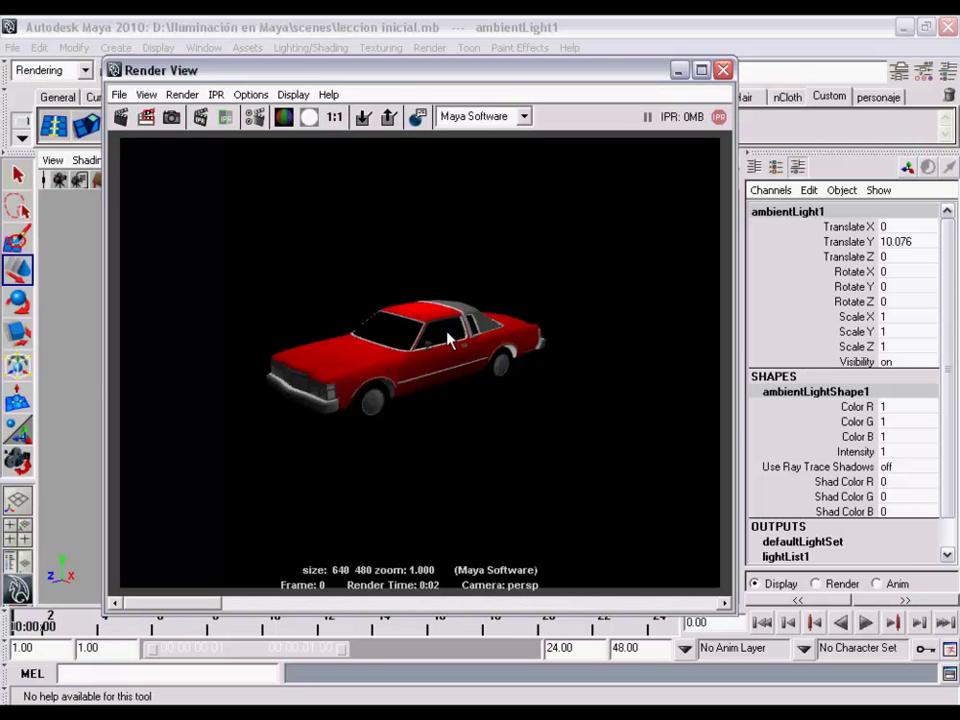
pyautogui.click(679, 71)
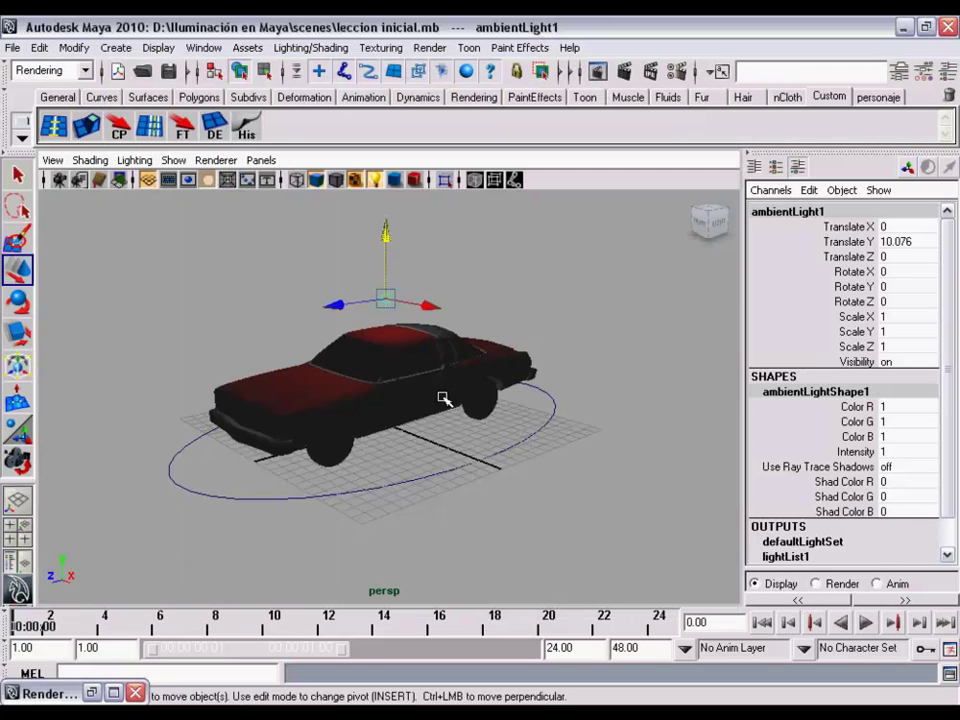
# Move ambientLight1 along Z to -22.587 and render the car again
pyautogui.moveTo(453, 394)
pyautogui.keyDown('alt'); pyautogui.mouseDown()
pyautogui.moveTo(396, 386)
pyautogui.moveTo(409, 398)
pyautogui.moveTo(410, 374)
pyautogui.moveTo(392, 349)
pyautogui.mouseUp(); pyautogui.keyUp('alt')
pyautogui.moveTo(322, 313)
pyautogui.mouseDown()
pyautogui.moveTo(198, 362)
pyautogui.moveTo(371, 349)
pyautogui.moveTo(363, 378)
pyautogui.moveTo(216, 375)
pyautogui.moveTo(223, 360)
pyautogui.moveTo(214, 332)
pyautogui.moveTo(531, 308)
pyautogui.moveTo(484, 317)
pyautogui.moveTo(505, 322)
pyautogui.mouseUp()
pyautogui.moveTo(595, 358)
pyautogui.keyDown('alt'); pyautogui.mouseDown()
pyautogui.moveTo(407, 358)
pyautogui.moveTo(424, 347)
pyautogui.mouseUp(); pyautogui.keyUp('alt')
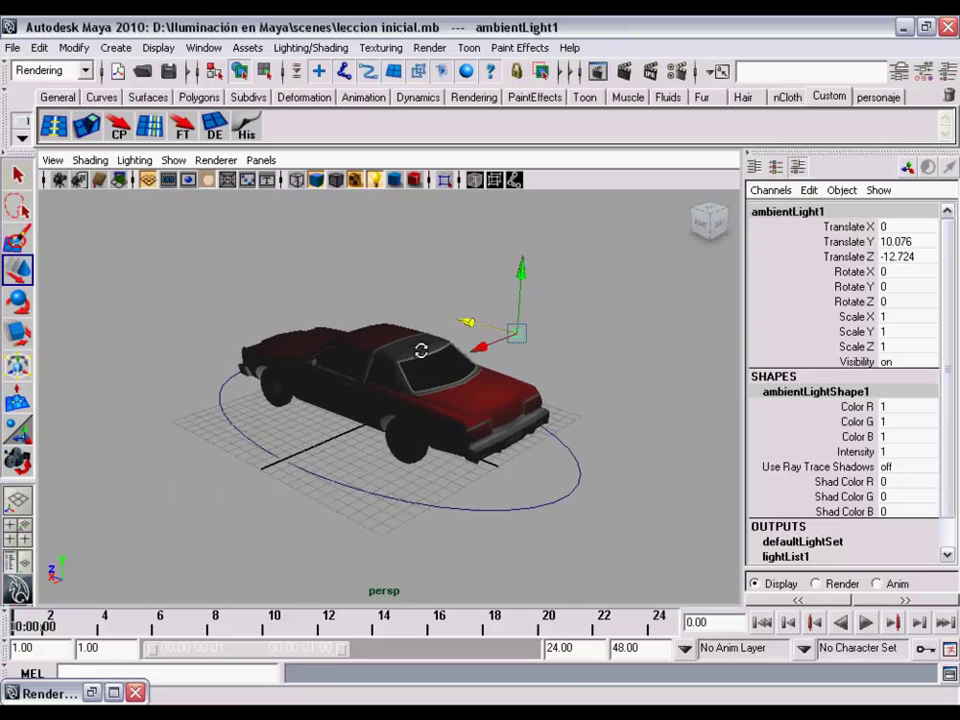
pyautogui.moveTo(476, 320); pyautogui.dragTo(611, 361)
pyautogui.click(624, 71)
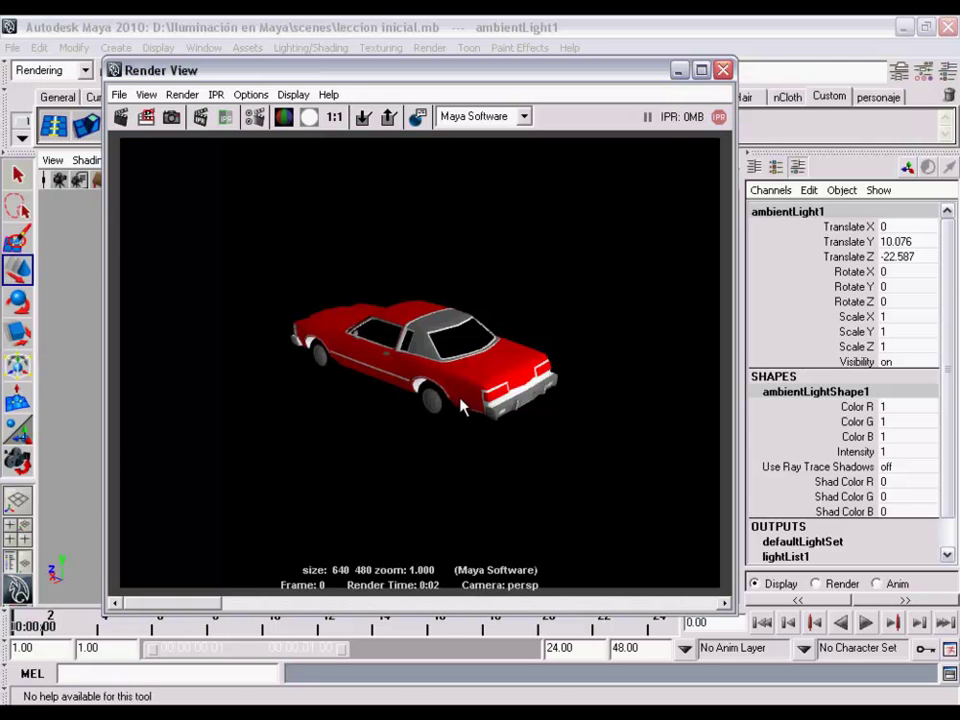
# Move ambientLight1 to Translate 13.226, 3.864, 1.409, re-render, and put Render View away
pyautogui.click(679, 70)
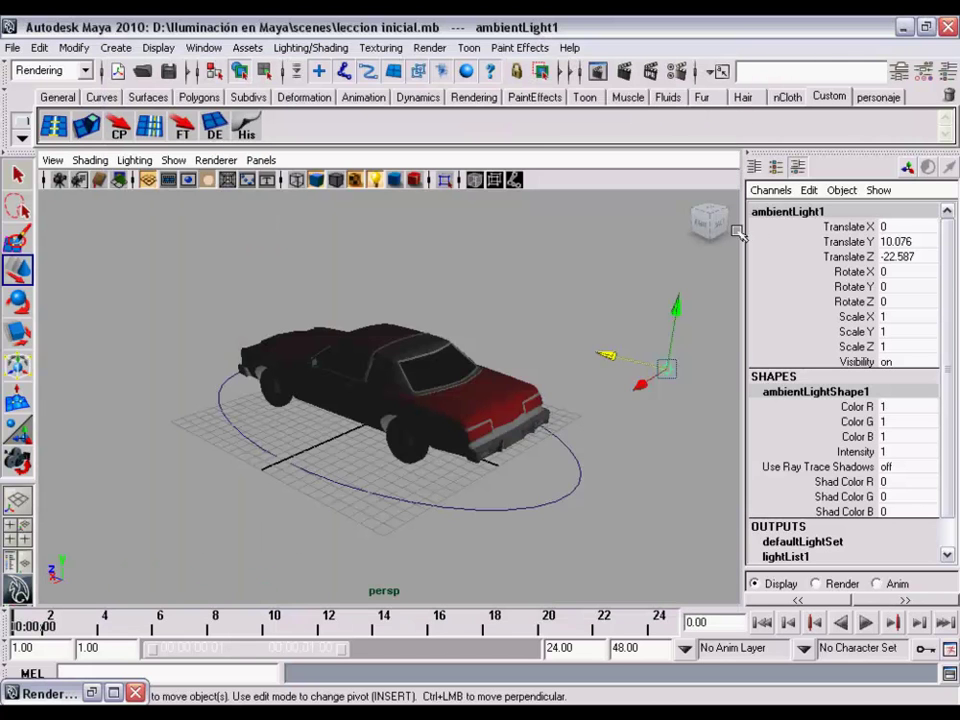
pyautogui.moveTo(354, 429)
pyautogui.keyDown('alt'); pyautogui.mouseDown()
pyautogui.moveTo(501, 420)
pyautogui.moveTo(428, 370)
pyautogui.mouseUp(); pyautogui.keyUp('alt')
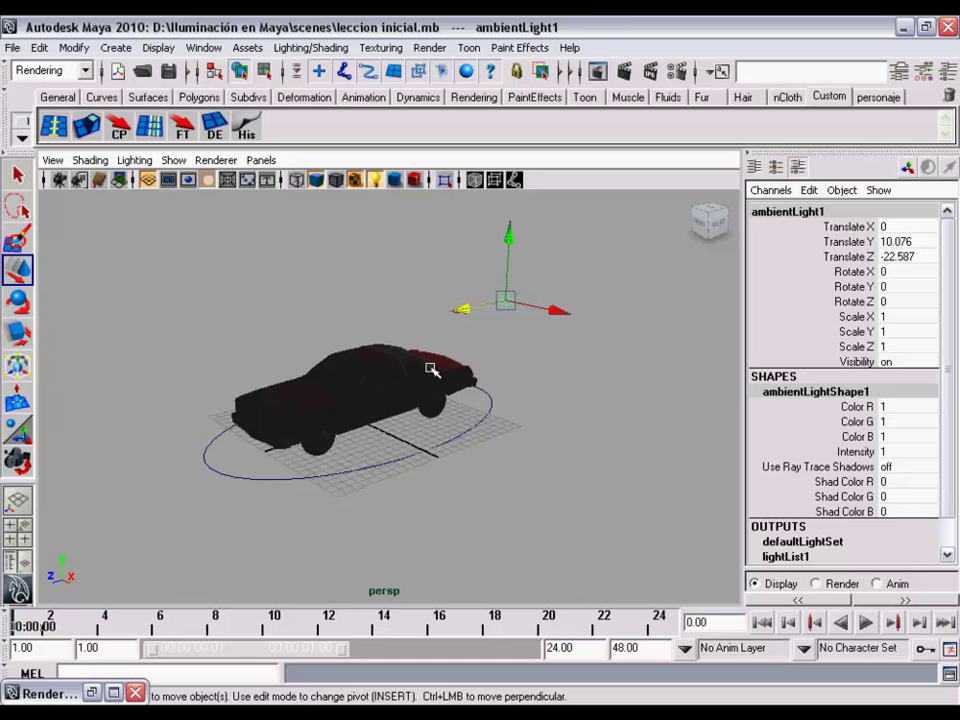
pyautogui.moveTo(557, 313)
pyautogui.mouseDown()
pyautogui.moveTo(617, 321)
pyautogui.moveTo(627, 336)
pyautogui.mouseUp()
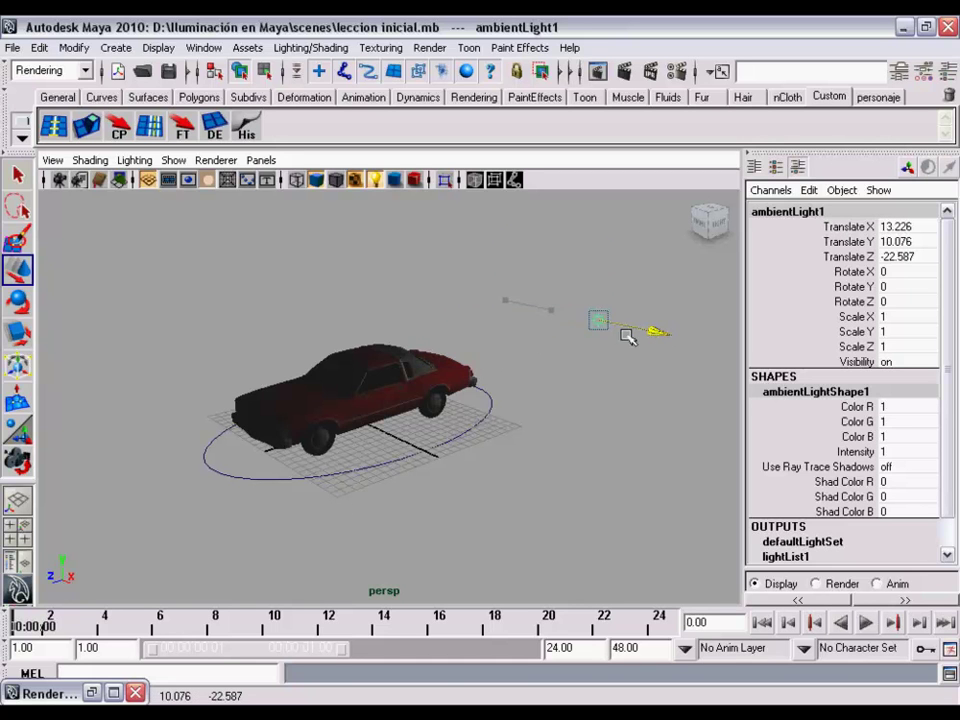
pyautogui.moveTo(568, 332)
pyautogui.mouseDown()
pyautogui.moveTo(396, 397)
pyautogui.moveTo(435, 386)
pyautogui.moveTo(499, 300)
pyautogui.moveTo(488, 403)
pyautogui.moveTo(510, 360)
pyautogui.moveTo(508, 311)
pyautogui.moveTo(440, 410)
pyautogui.moveTo(452, 415)
pyautogui.mouseUp()
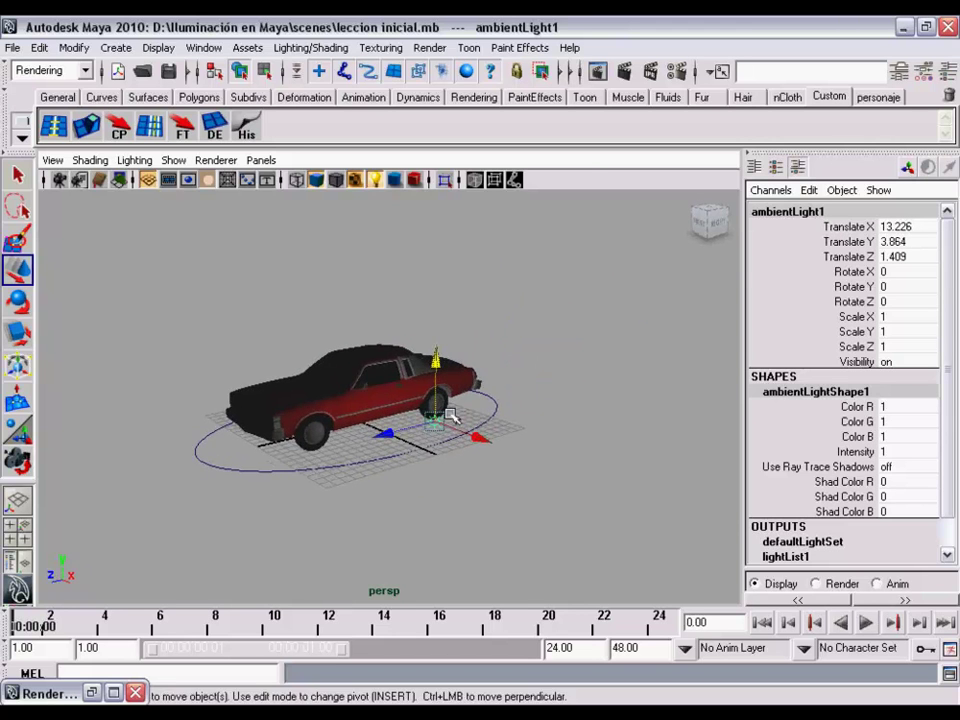
pyautogui.click(624, 70)
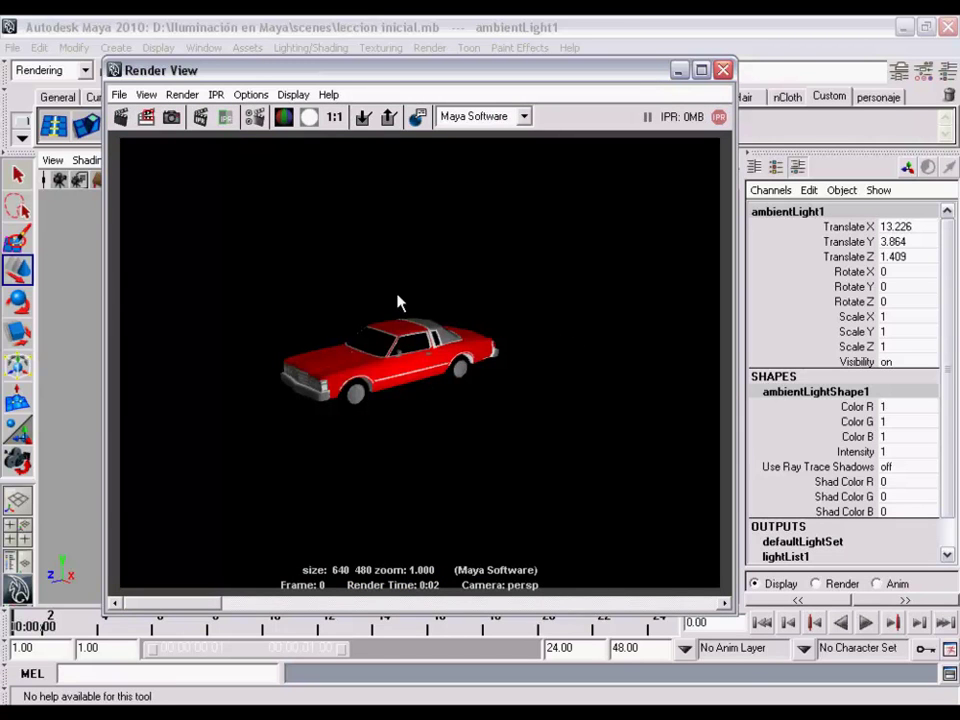
pyautogui.click(679, 70)
pyautogui.keyDown('alt'); pyautogui.moveTo(428, 400); pyautogui.dragTo(476, 399); pyautogui.keyUp('alt')
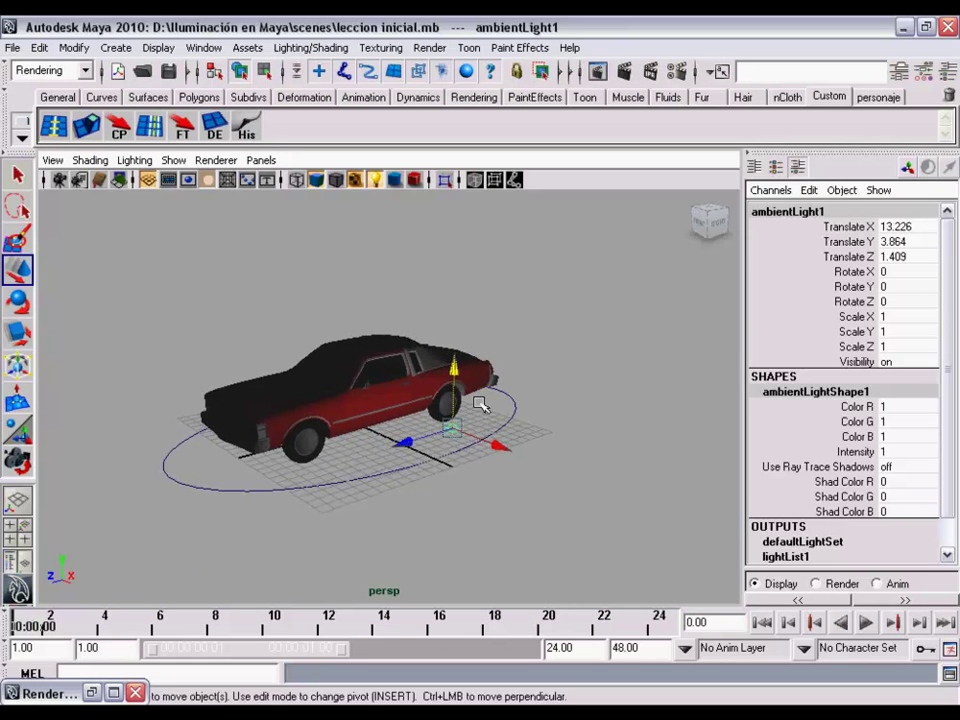
# Open ambientLightShape1's attributes and browse the light Type list, keeping Ambient Light
pyautogui.click(898, 72)
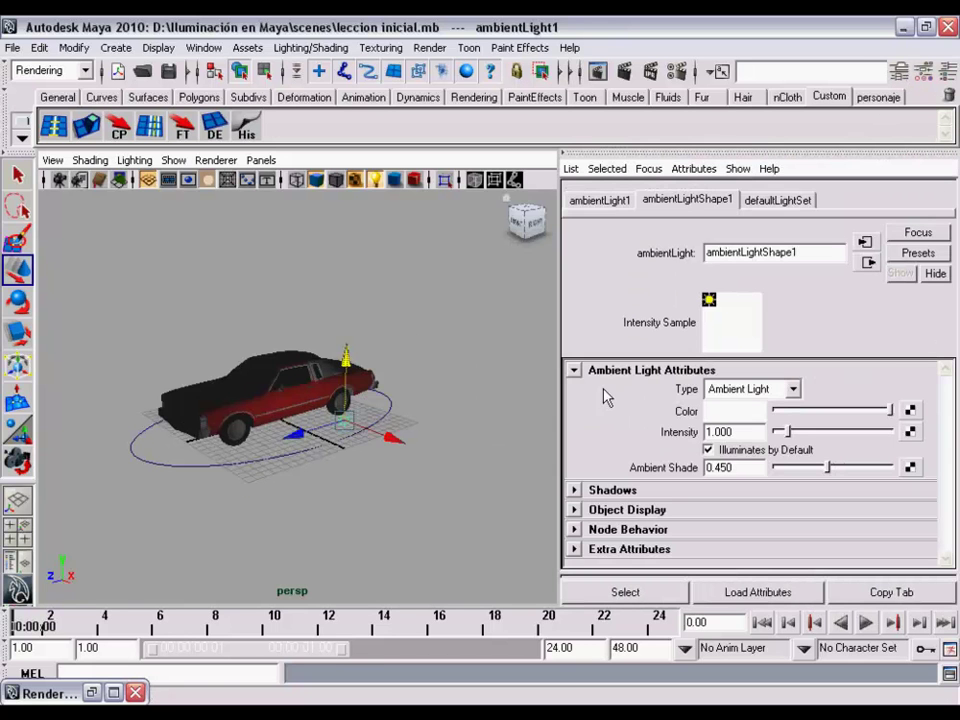
pyautogui.keyDown('alt'); pyautogui.moveTo(440, 420); pyautogui.dragTo(418, 424); pyautogui.keyUp('alt')
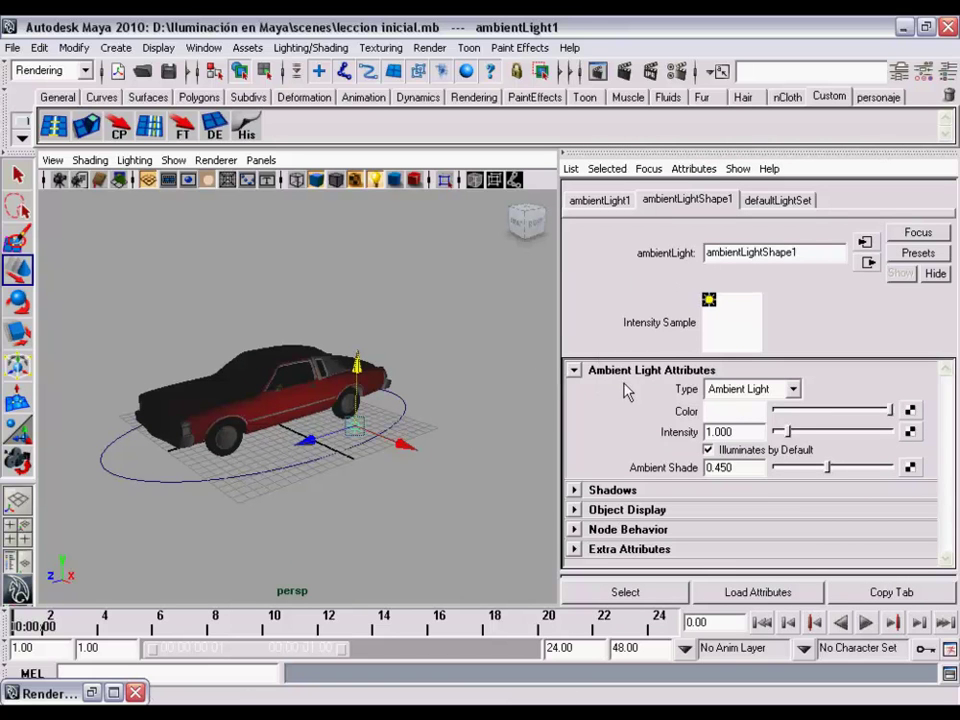
pyautogui.click(793, 389)
pyautogui.click(797, 396)
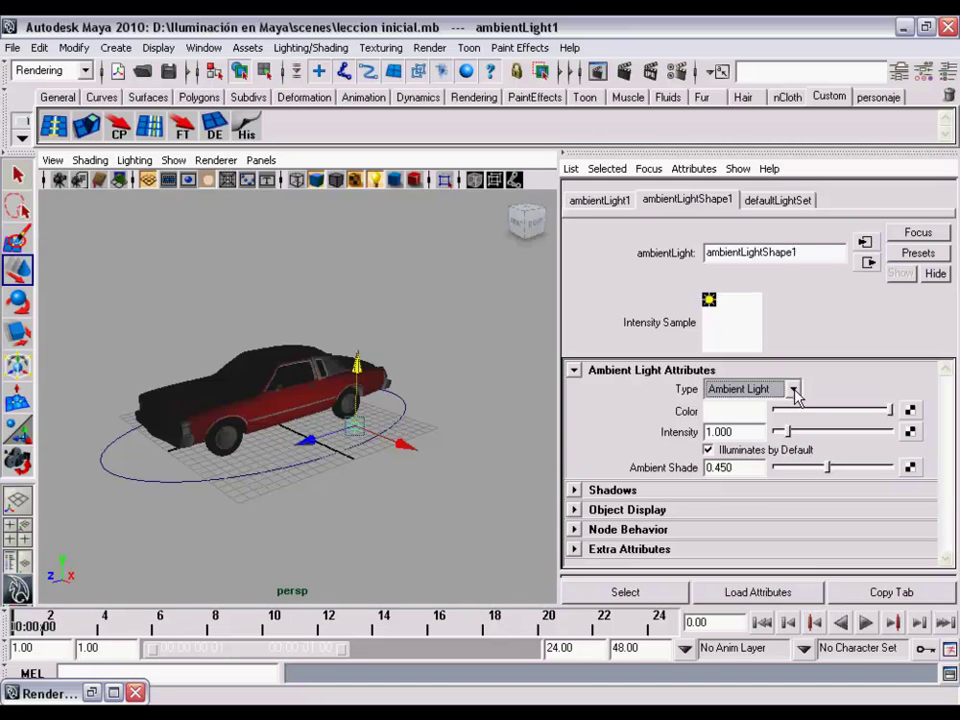
pyautogui.click(795, 392)
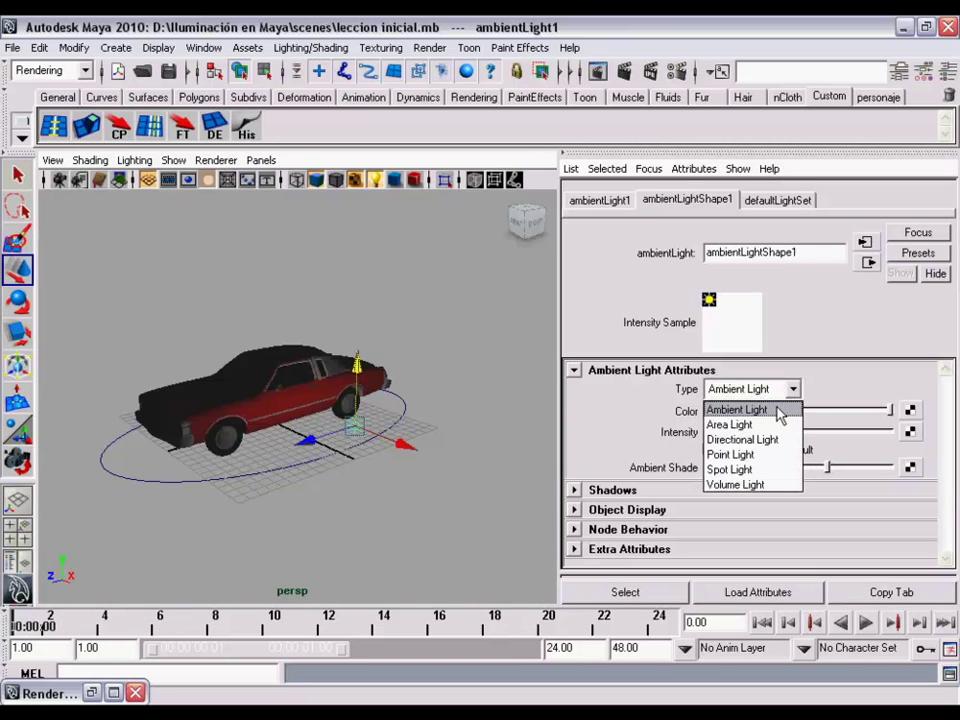
pyautogui.click(780, 412)
pyautogui.click(793, 389)
pyautogui.click(790, 414)
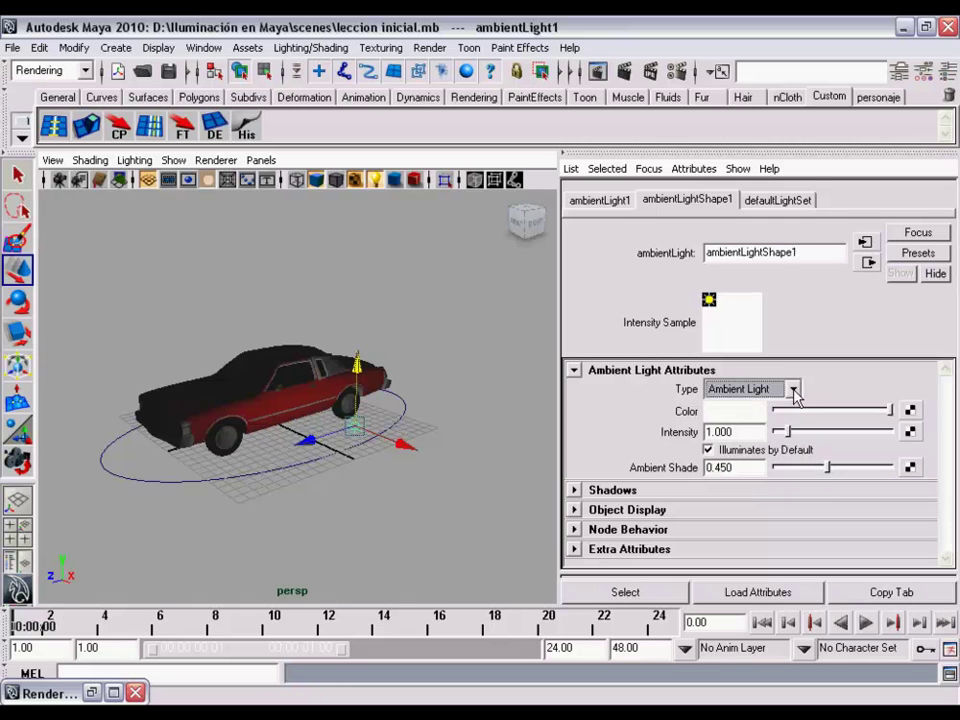
pyautogui.click(795, 392)
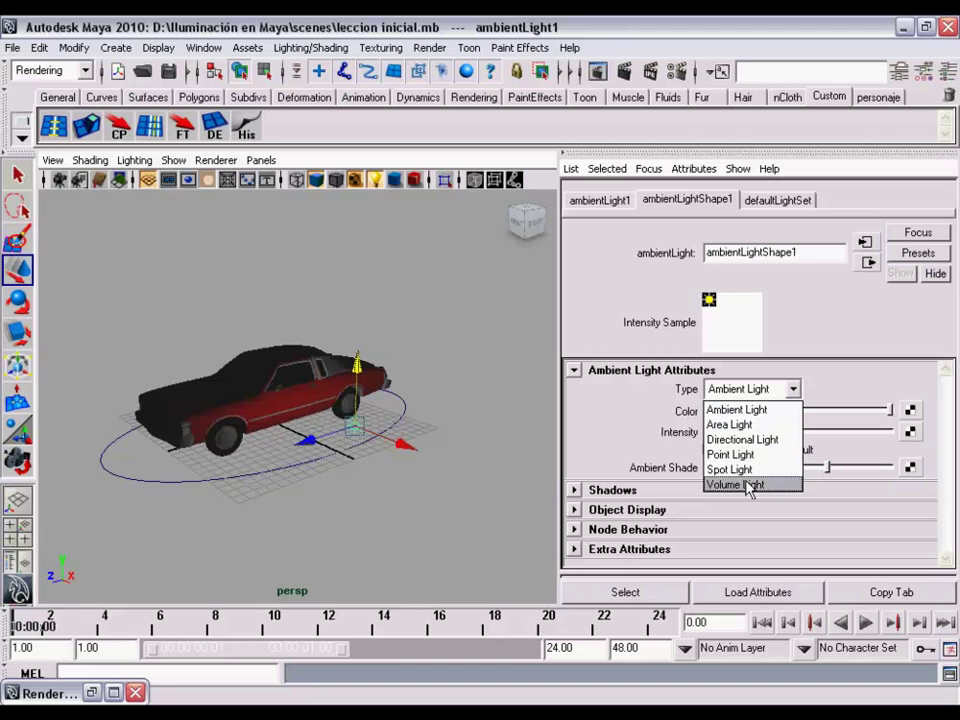
pyautogui.click(766, 411)
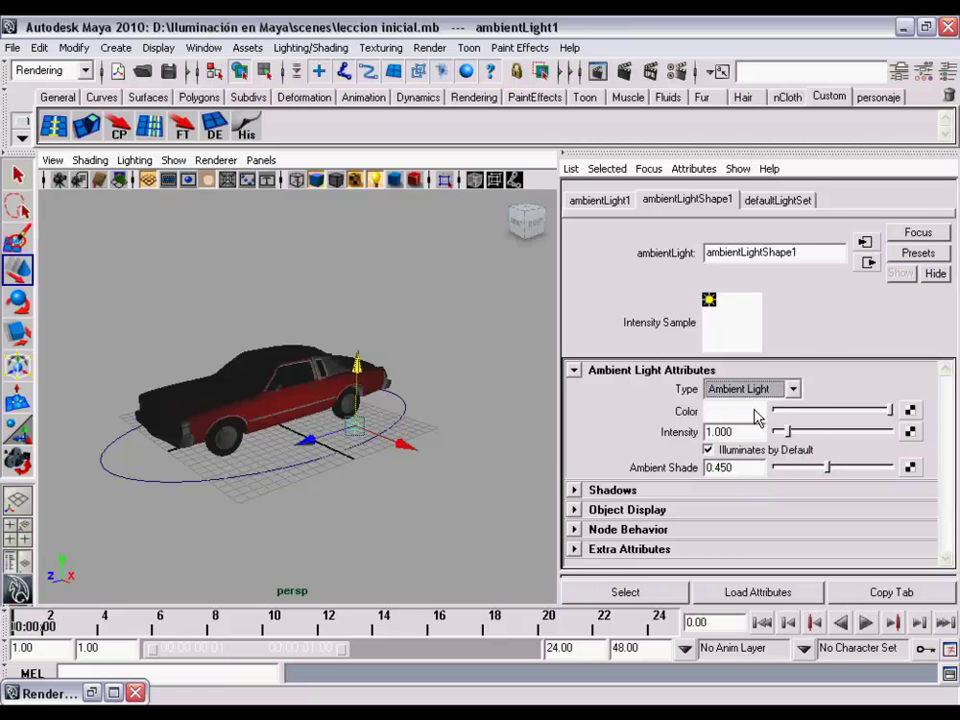
# Render the car, keep the image in Render View, and minimize the window
pyautogui.click(623, 71)
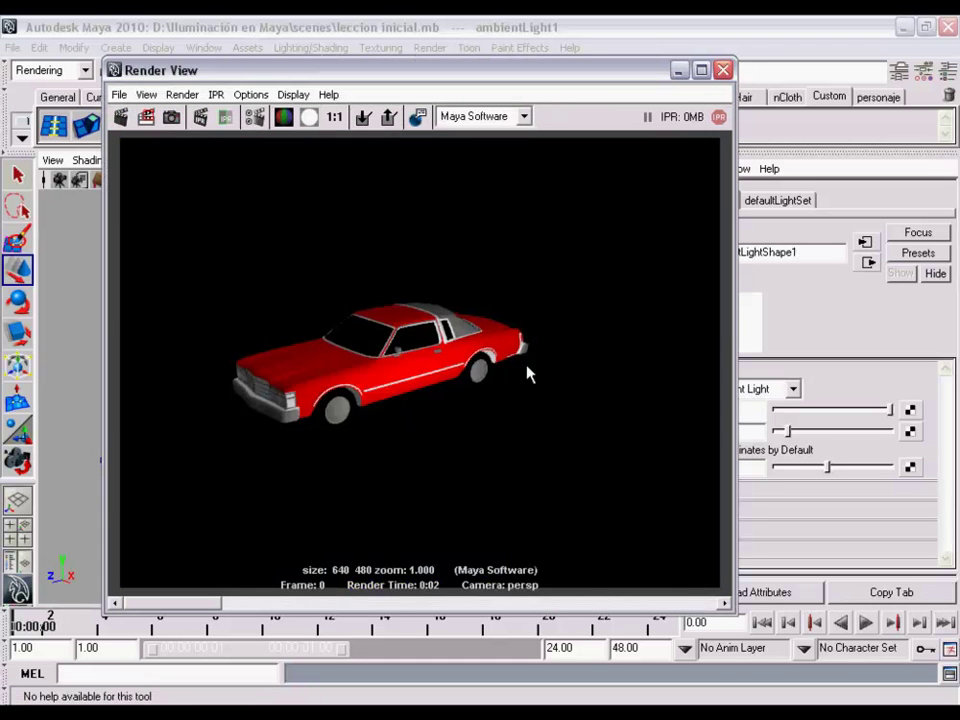
pyautogui.click(368, 120)
pyautogui.click(679, 70)
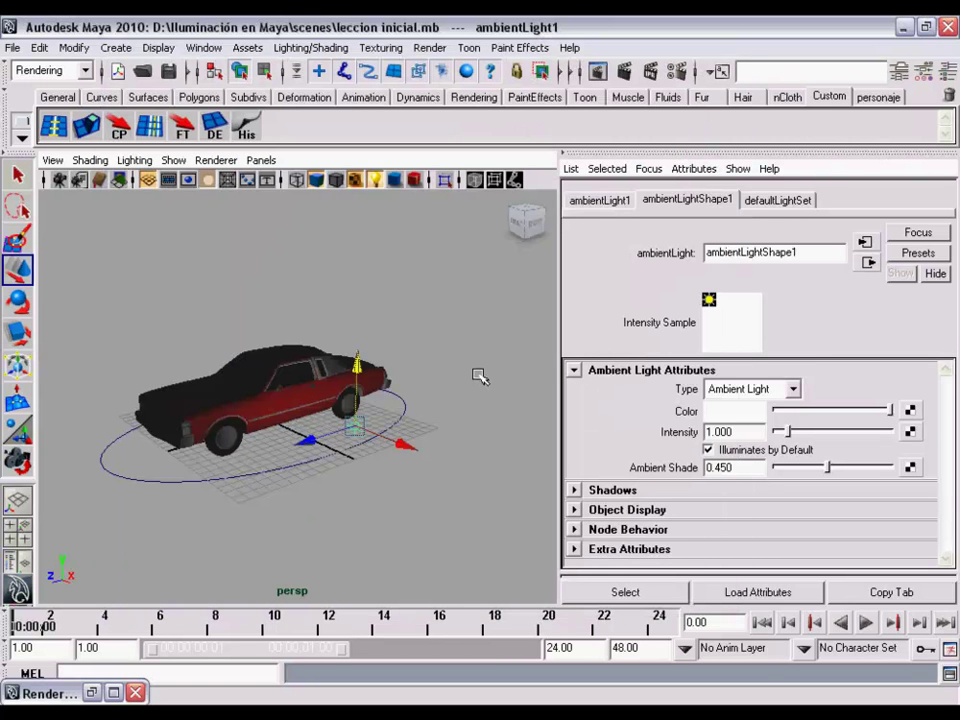
# Set the ambient light colour to the yellow preset and render the yellow-tinted car
pyautogui.click(755, 410)
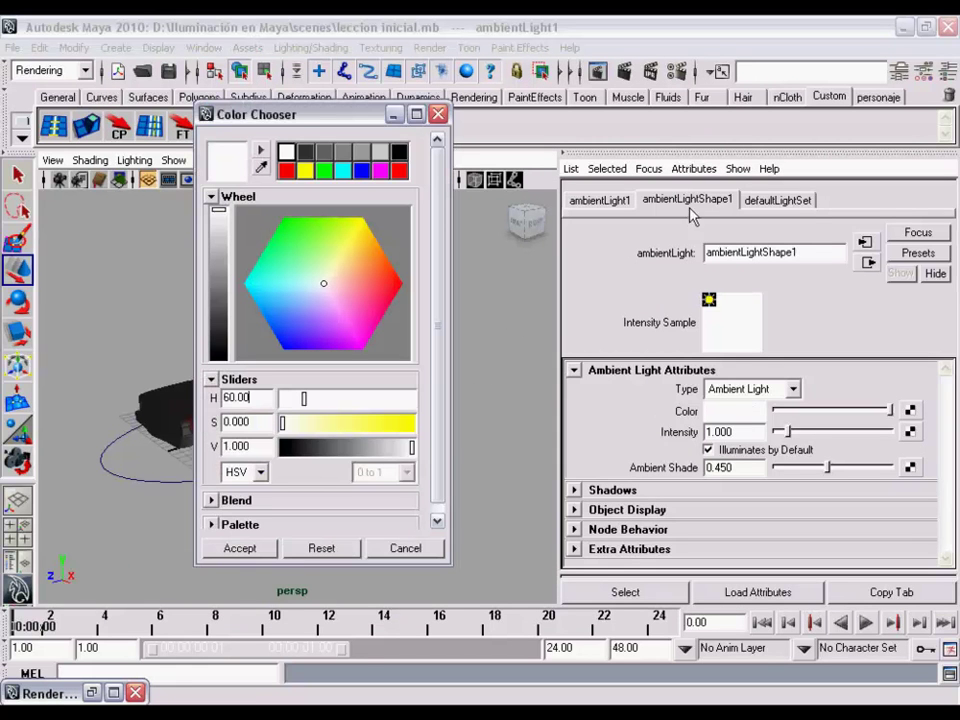
pyautogui.click(304, 171)
pyautogui.click(242, 548)
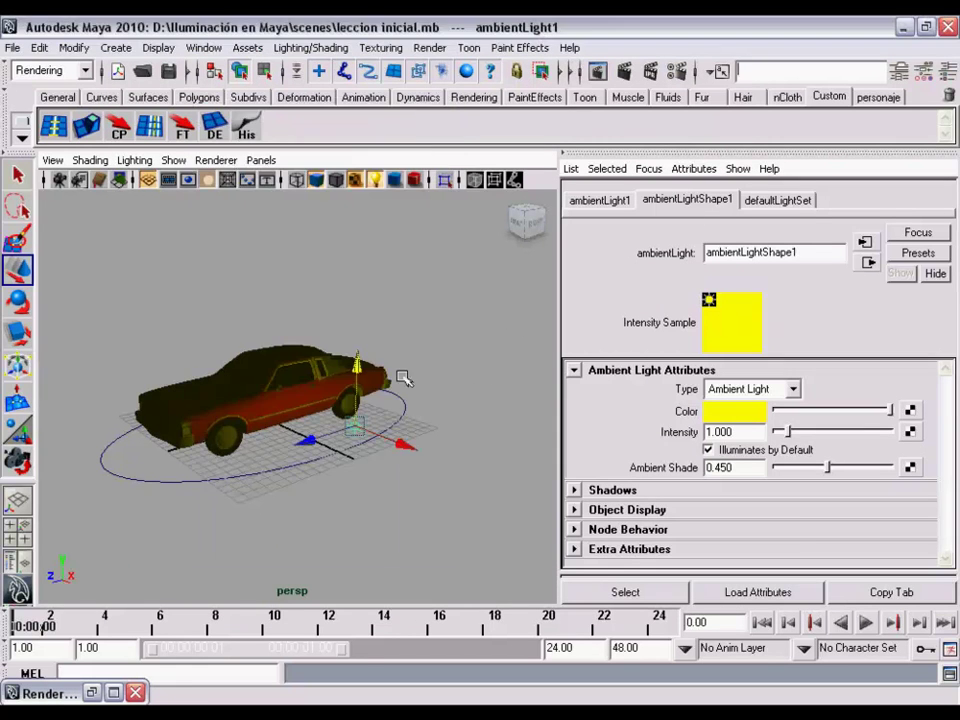
pyautogui.click(624, 71)
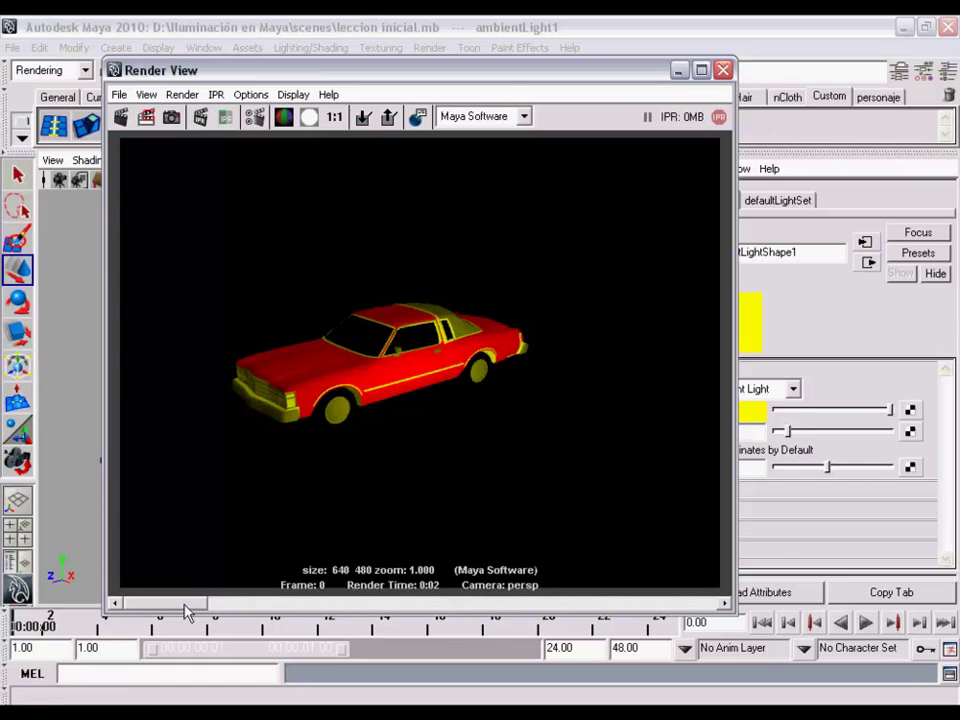
# Scroll Render View history to compare the yellow and original renders, then minimize it
pyautogui.moveTo(185, 612)
pyautogui.mouseDown()
pyautogui.moveTo(274, 611)
pyautogui.moveTo(156, 611)
pyautogui.moveTo(399, 613)
pyautogui.moveTo(335, 612)
pyautogui.moveTo(707, 589)
pyautogui.moveTo(519, 626)
pyautogui.moveTo(456, 606)
pyautogui.moveTo(133, 608)
pyautogui.moveTo(243, 607)
pyautogui.moveTo(152, 591)
pyautogui.mouseUp()
pyautogui.click(679, 70)
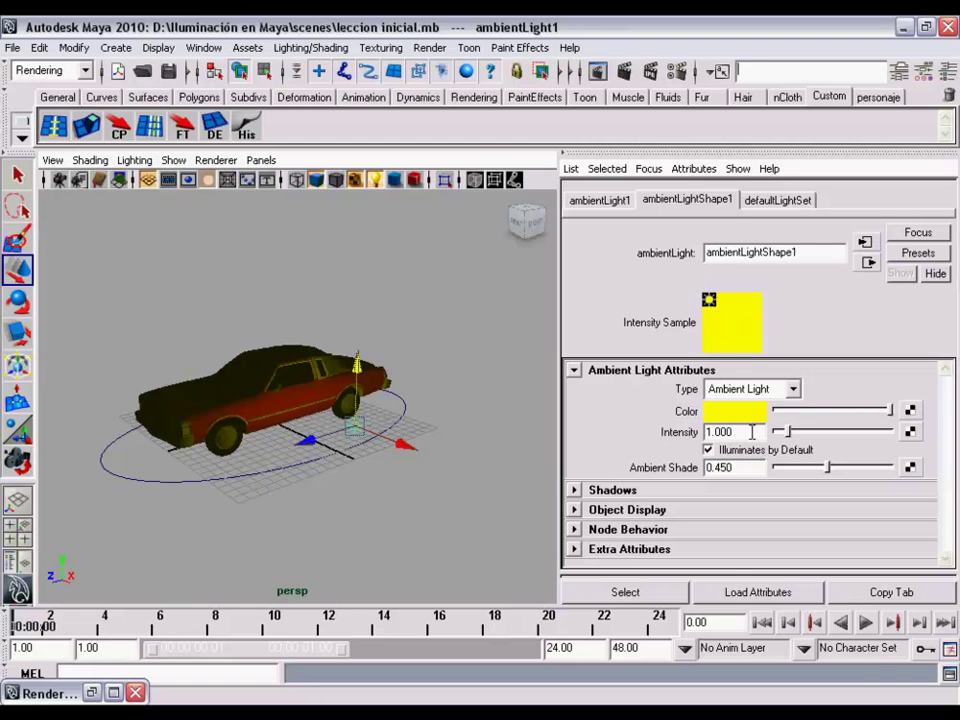
# Set the yellow ambient light's Intensity to 3 in the Attribute Editor
pyautogui.click(598, 72)
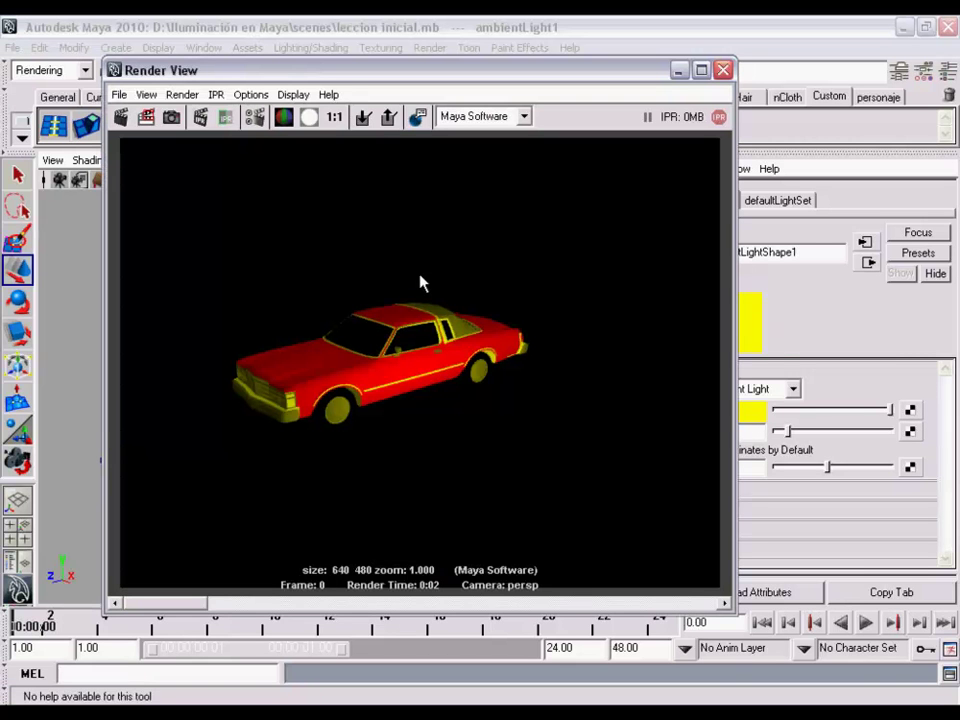
pyautogui.click(679, 70)
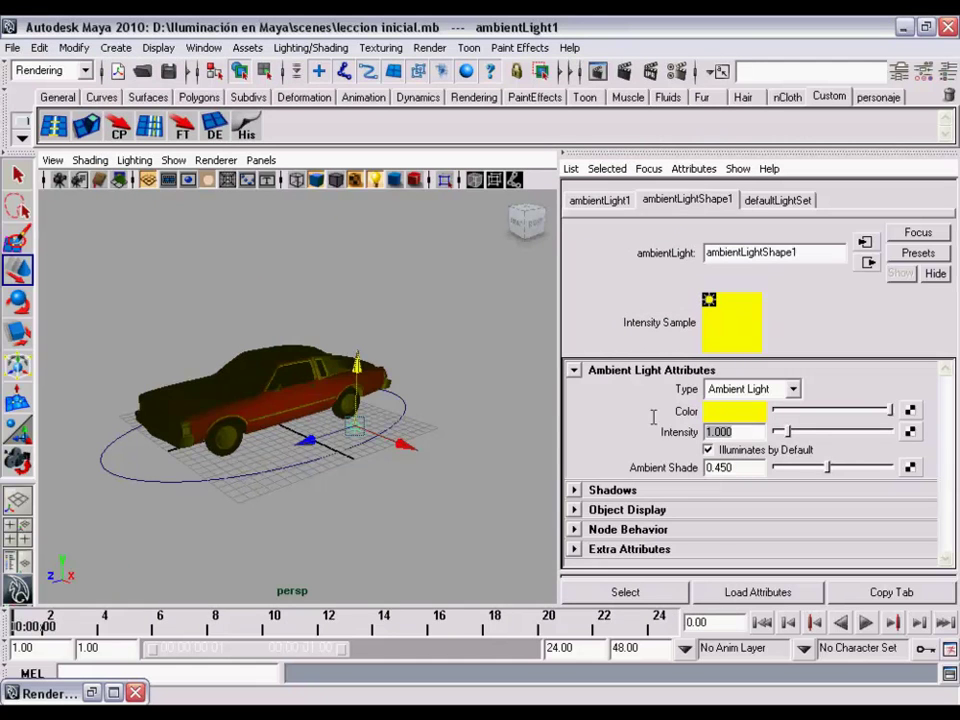
pyautogui.write('3')
pyautogui.press('Return')
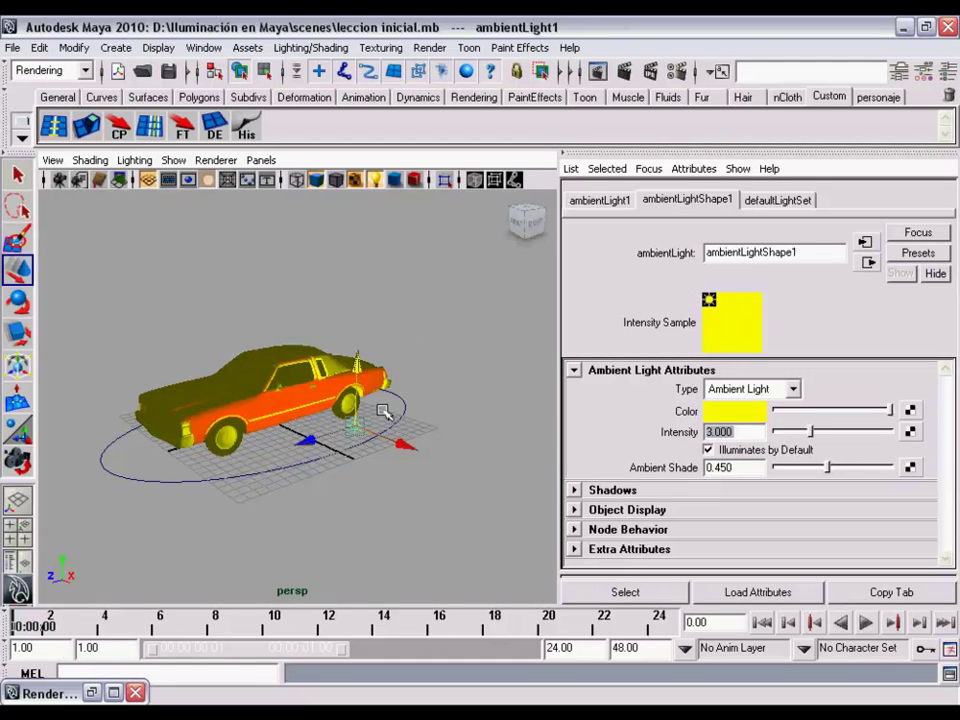
# Render the car at intensity 3, review the brighter result, then minimize the Render View
pyautogui.moveTo(368, 407)
pyautogui.keyDown('alt'); pyautogui.mouseDown(button='middle')
pyautogui.moveTo(390, 416)
pyautogui.moveTo(378, 412)
pyautogui.mouseUp(button='middle'); pyautogui.keyUp('alt')
pyautogui.click(624, 71)
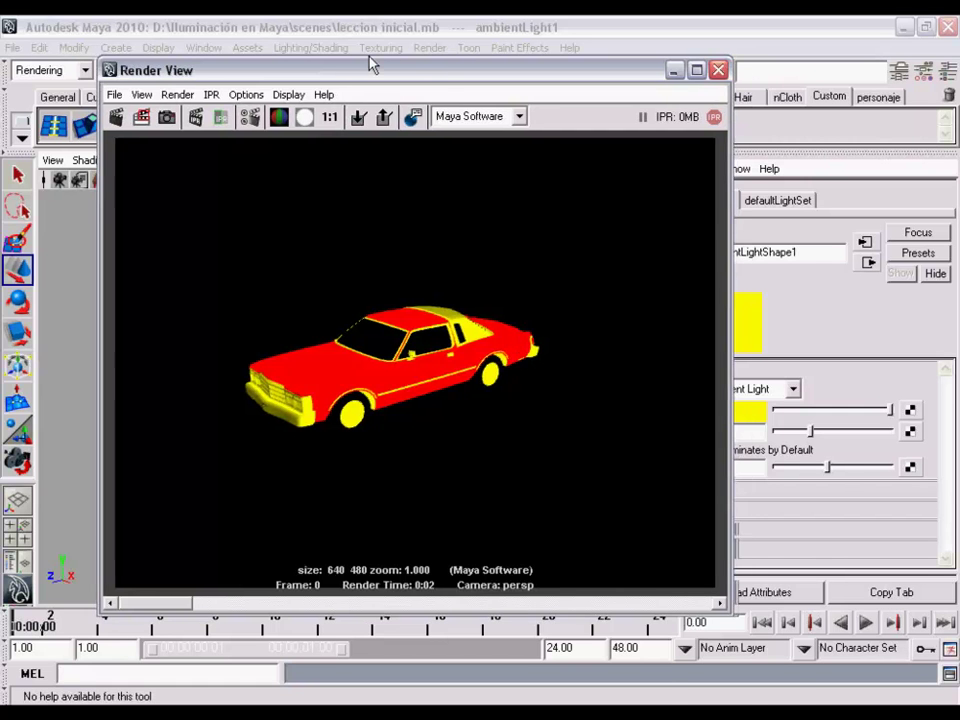
pyautogui.moveTo(371, 64); pyautogui.dragTo(435, 563)
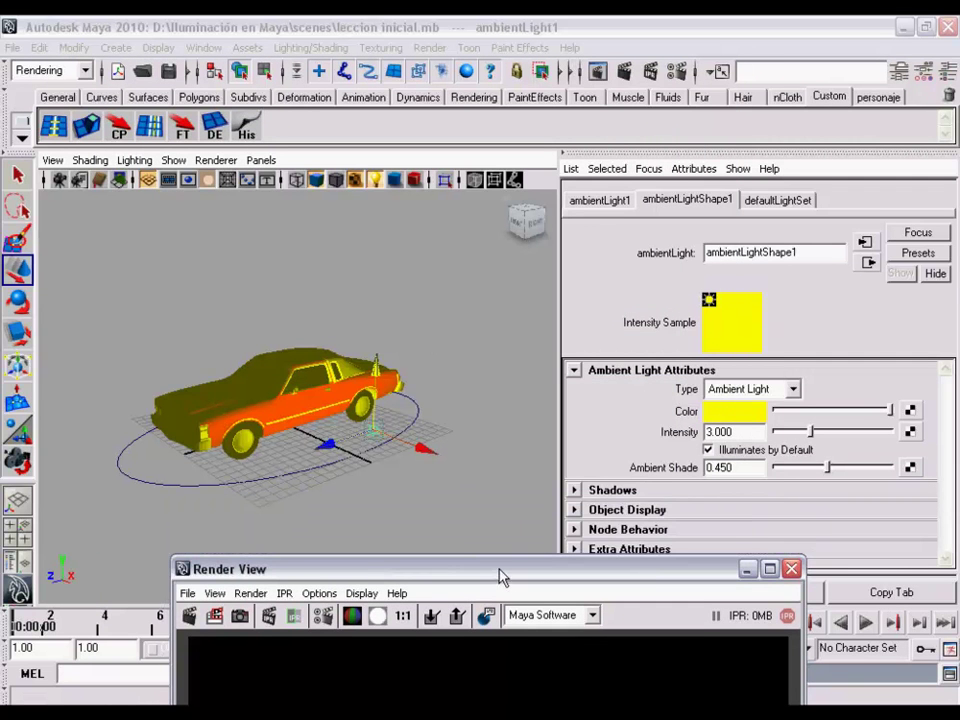
pyautogui.moveTo(501, 576)
pyautogui.mouseDown()
pyautogui.moveTo(349, 135)
pyautogui.moveTo(377, 116)
pyautogui.mouseUp()
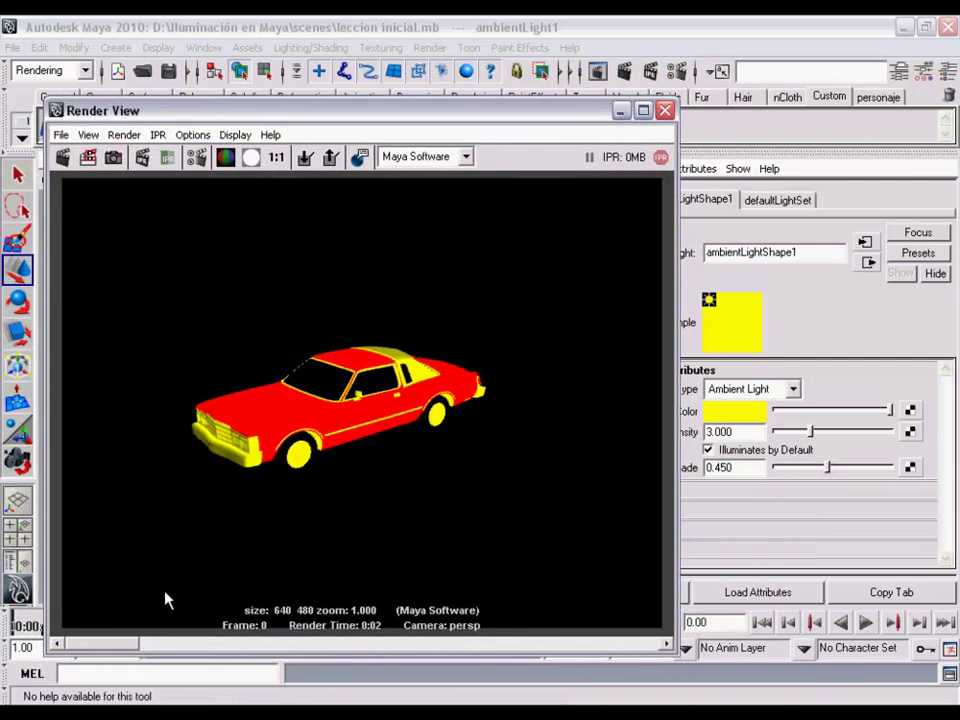
pyautogui.moveTo(193, 652); pyautogui.dragTo(122, 652)
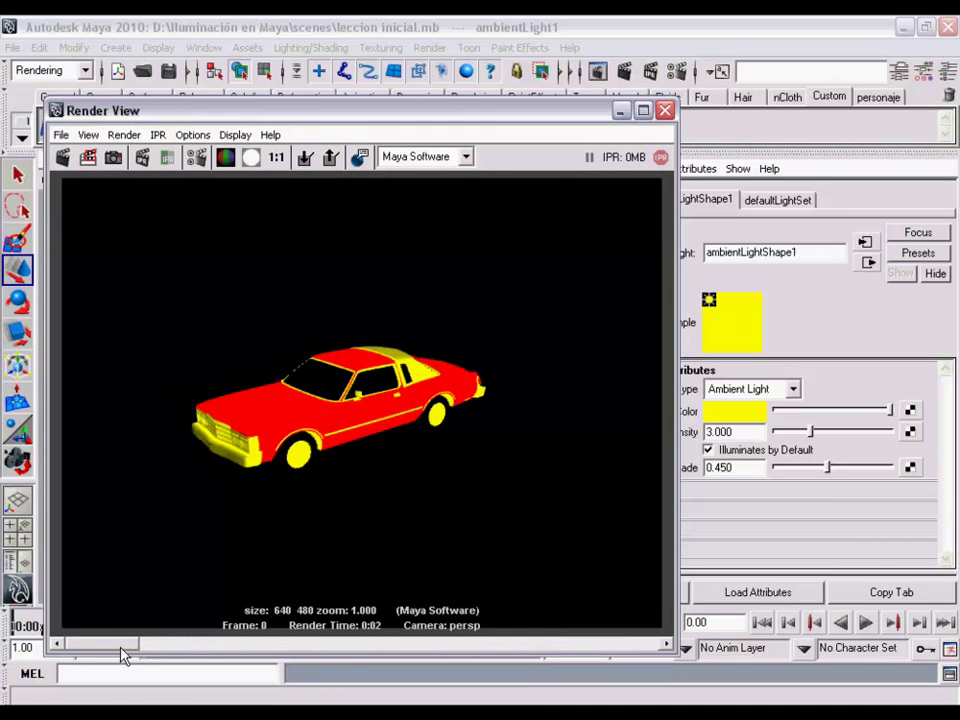
pyautogui.click(620, 111)
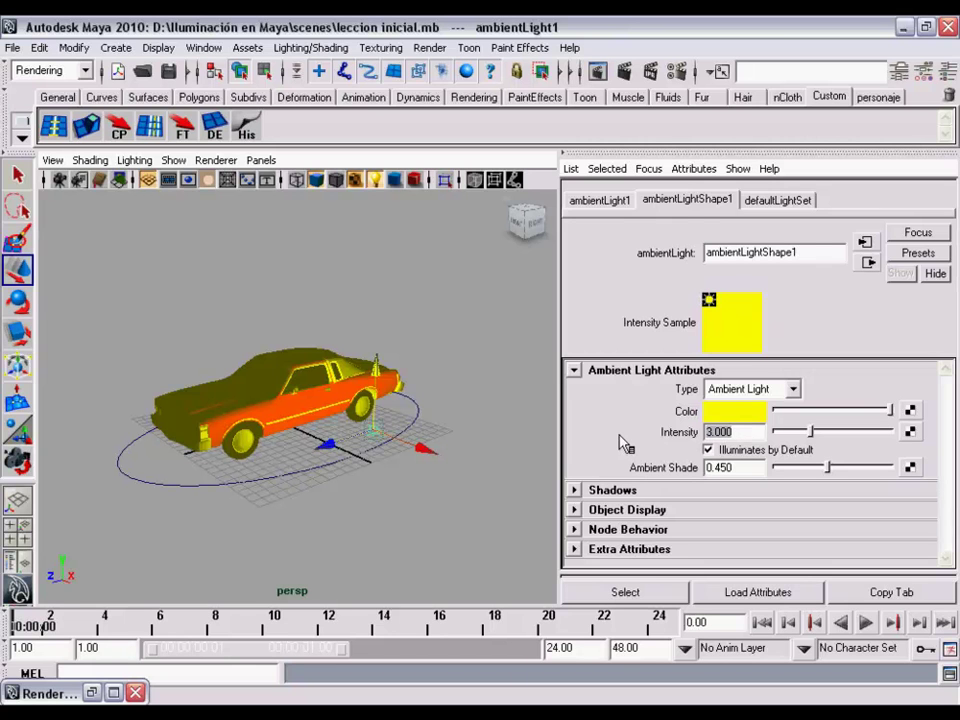
# Set Intensity to 0.5, render the dimmer car, compare it with stored renders, then minimize the Render View
pyautogui.write('0.5')
pyautogui.press('Return')
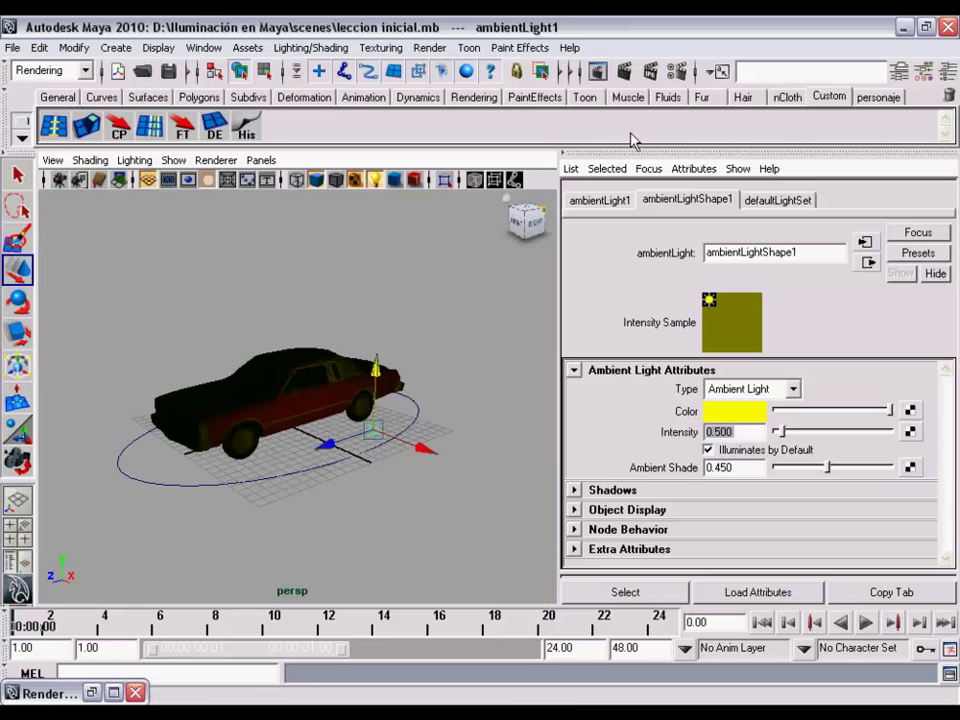
pyautogui.click(624, 71)
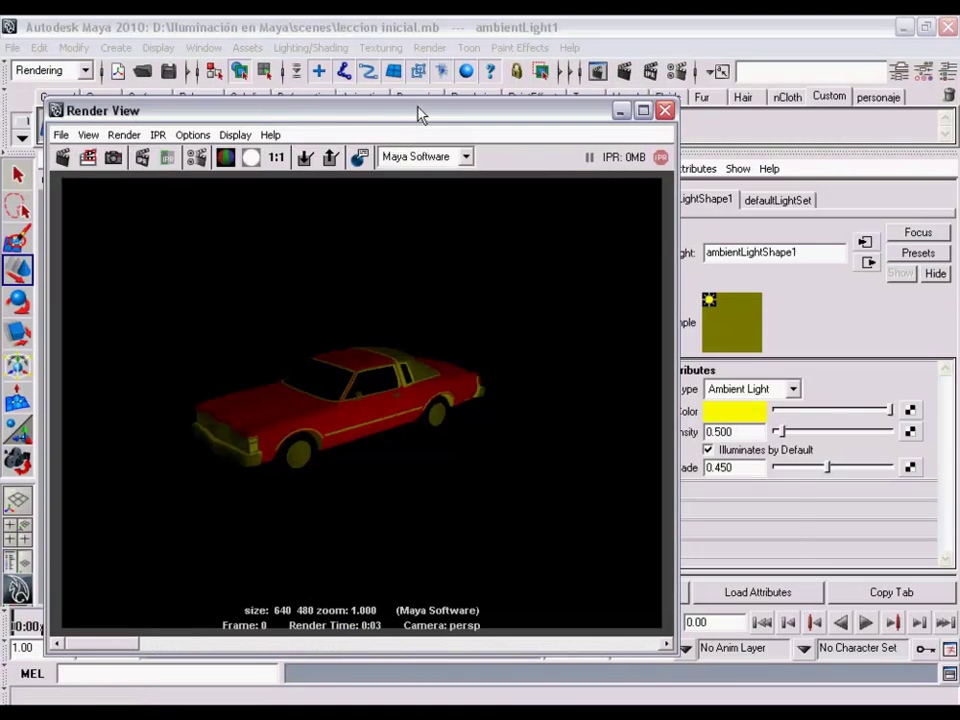
pyautogui.moveTo(419, 110)
pyautogui.mouseDown()
pyautogui.moveTo(834, 349)
pyautogui.moveTo(944, 358)
pyautogui.moveTo(410, 98)
pyautogui.mouseUp()
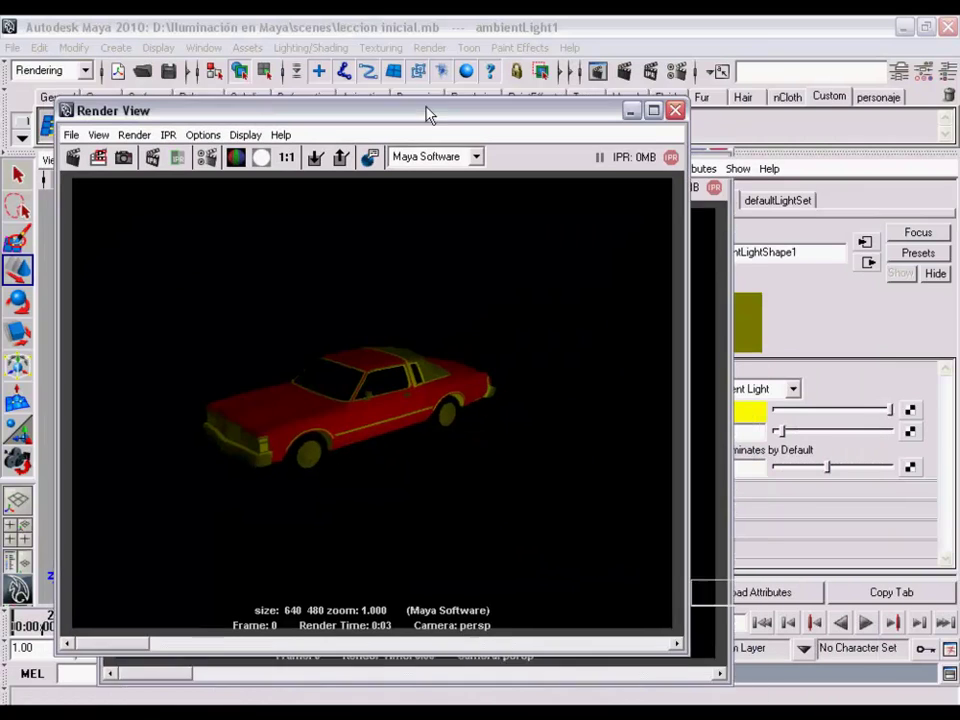
pyautogui.moveTo(110, 632)
pyautogui.mouseDown()
pyautogui.moveTo(231, 636)
pyautogui.moveTo(118, 637)
pyautogui.mouseUp()
pyautogui.click(626, 98)
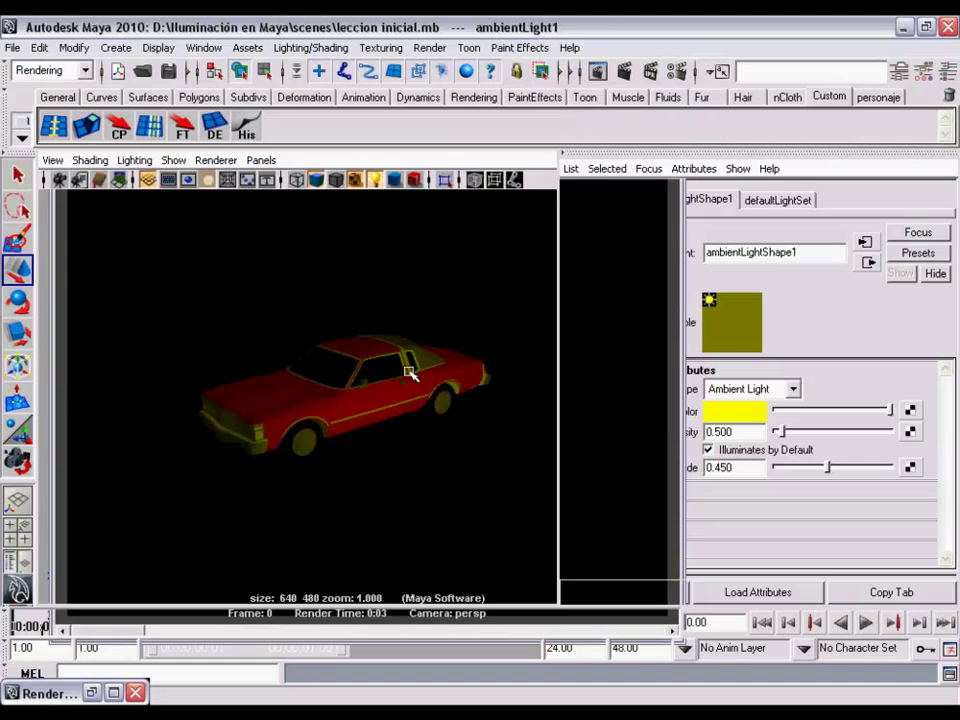